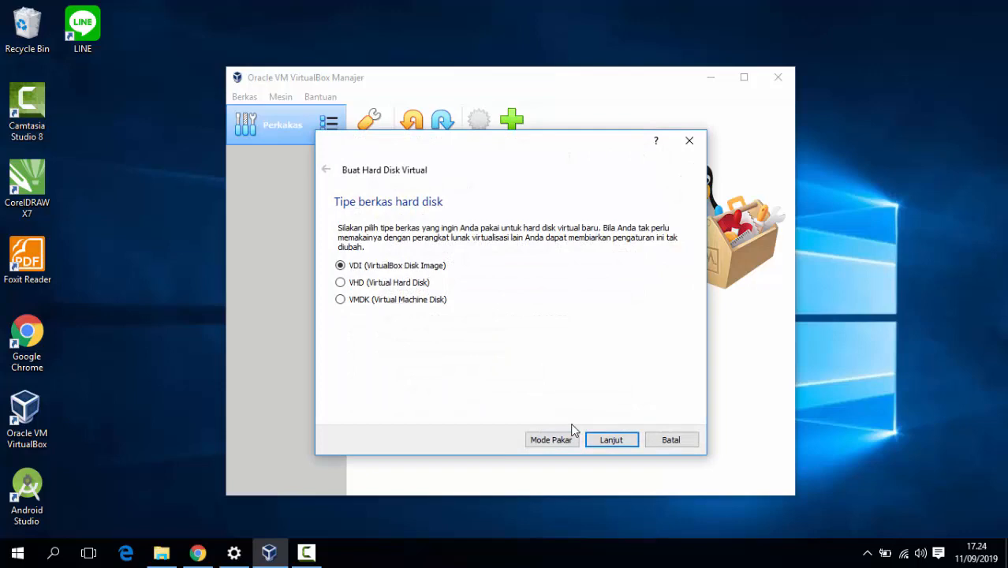
- Create a 10,00 GB VDI hard disk for the Ubuntu machine, keeping the wizard defaults
click(614, 442)
click(613, 443)
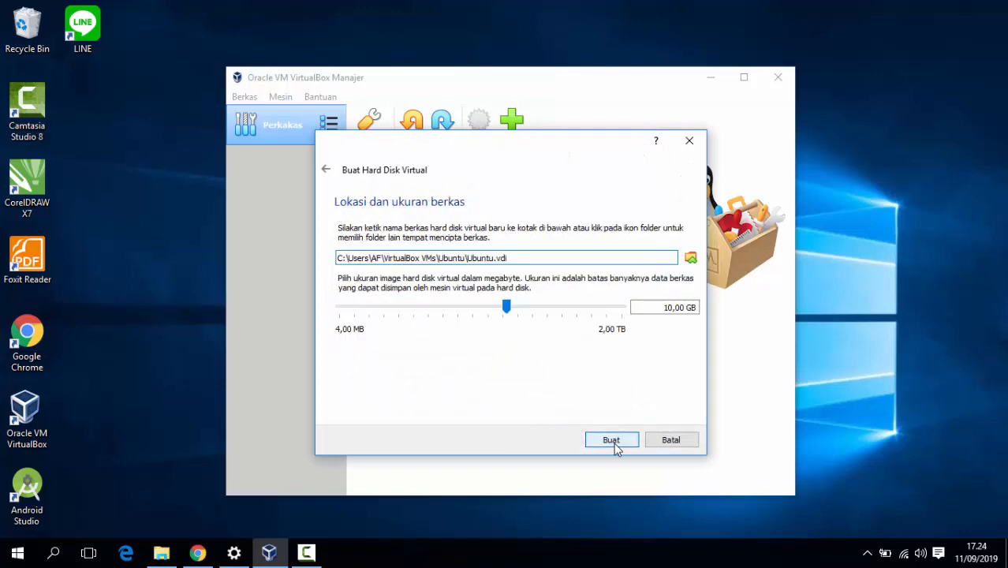
click(614, 443)
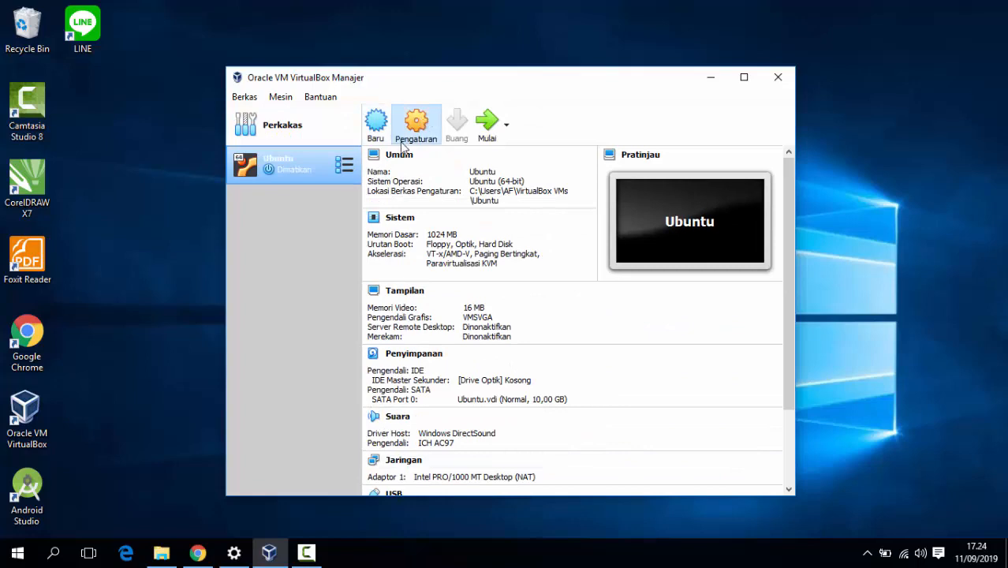
- Load the lubuntu-18.04.3-desktop-amd64.iso into the Ubuntu machine's empty optical drive under Storage settings
click(403, 148)
click(327, 214)
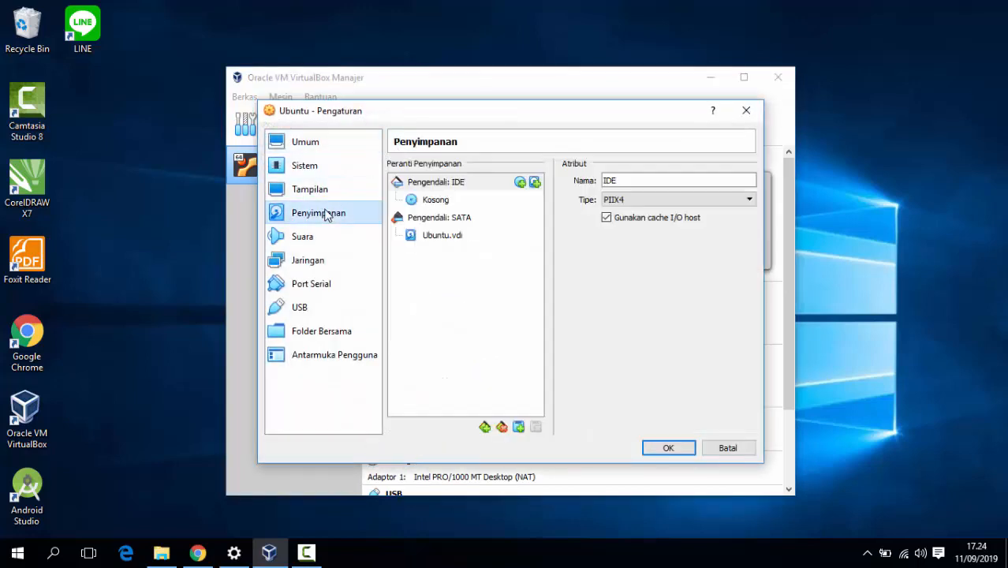
click(436, 202)
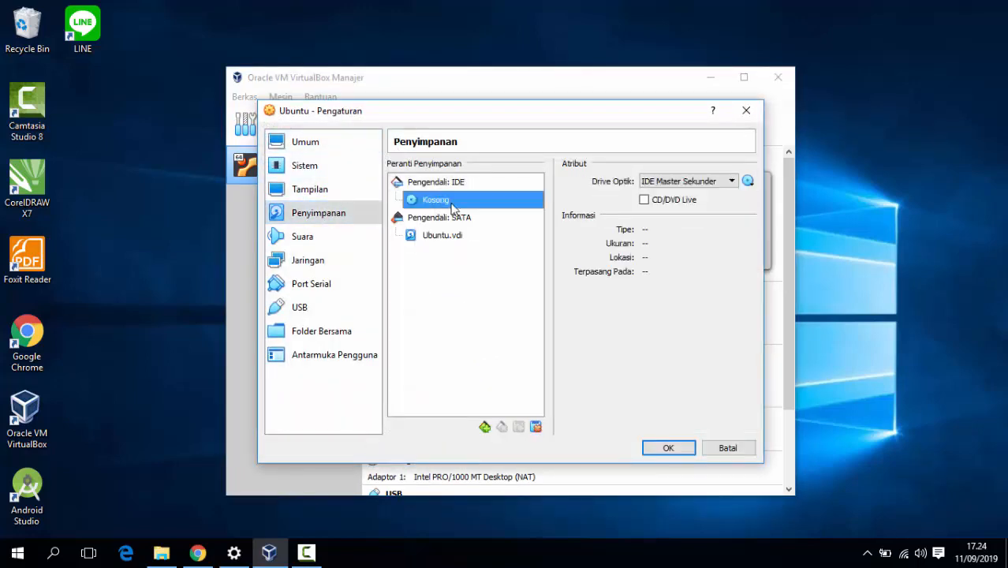
click(747, 180)
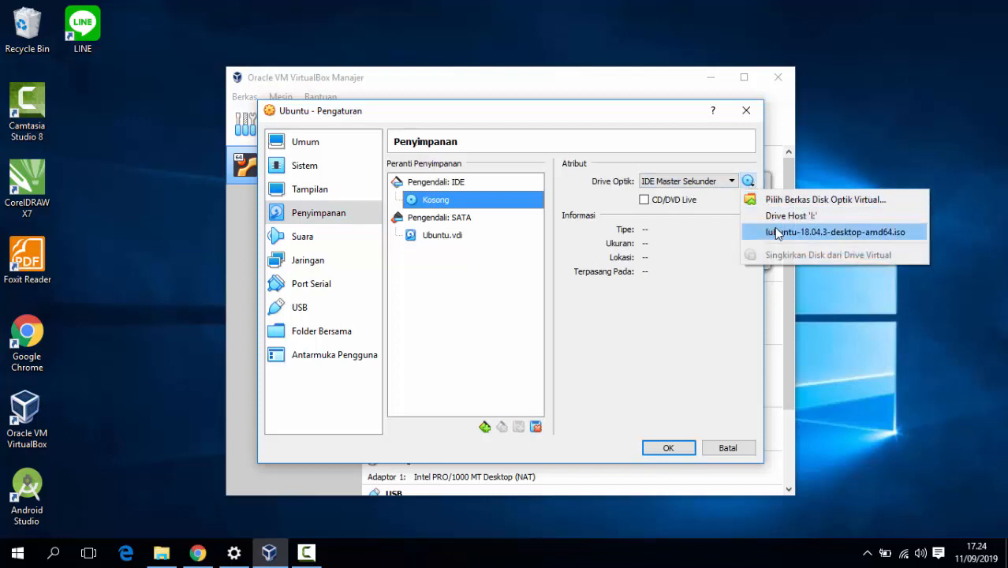
click(776, 233)
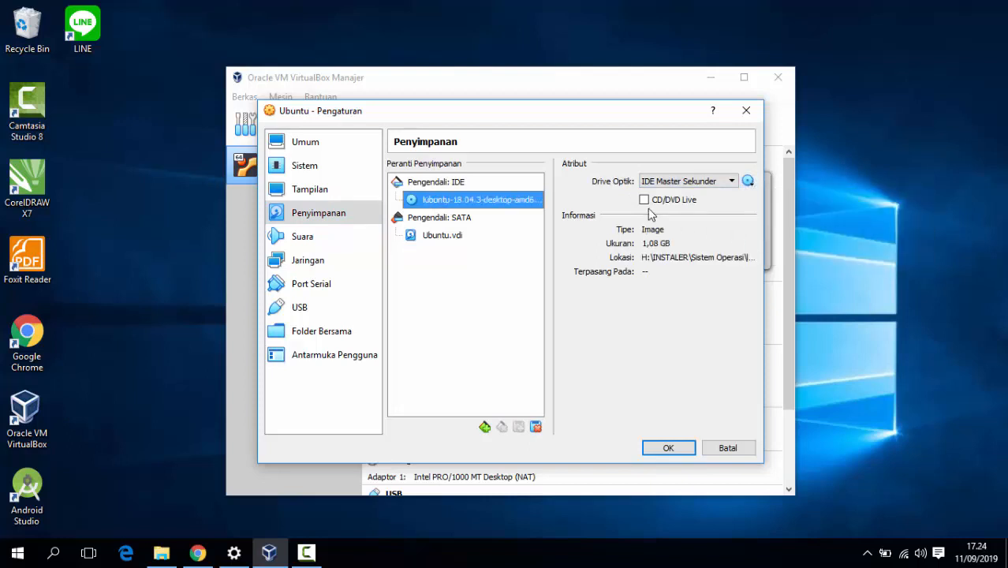
- Review the Display, System and Network settings, then save the machine settings with OK
click(315, 191)
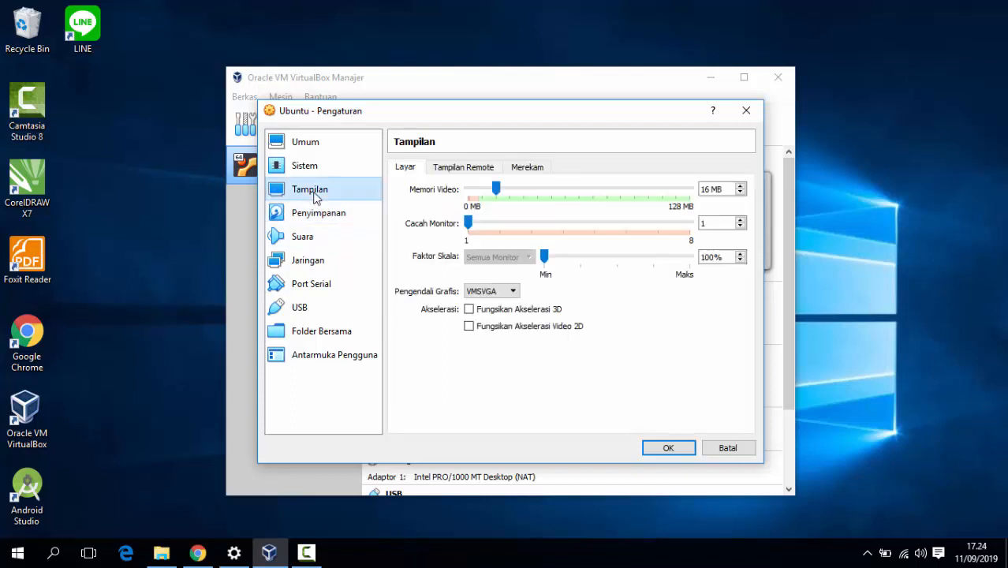
click(303, 165)
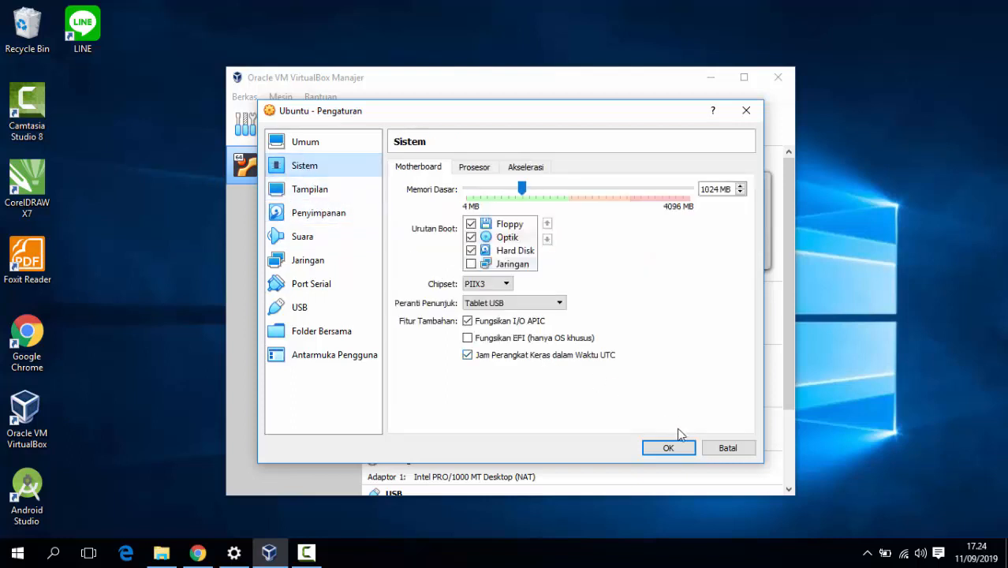
click(305, 260)
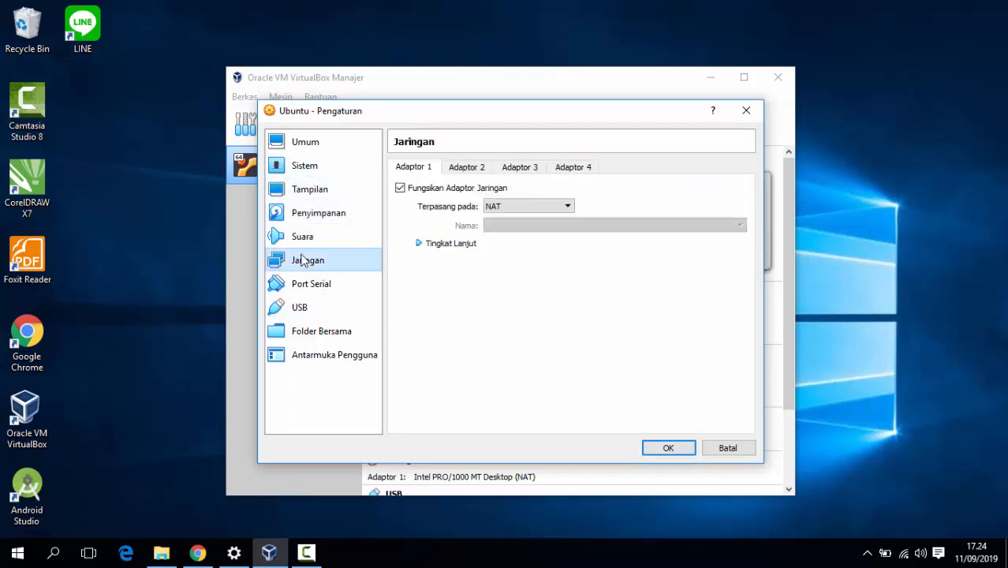
click(675, 446)
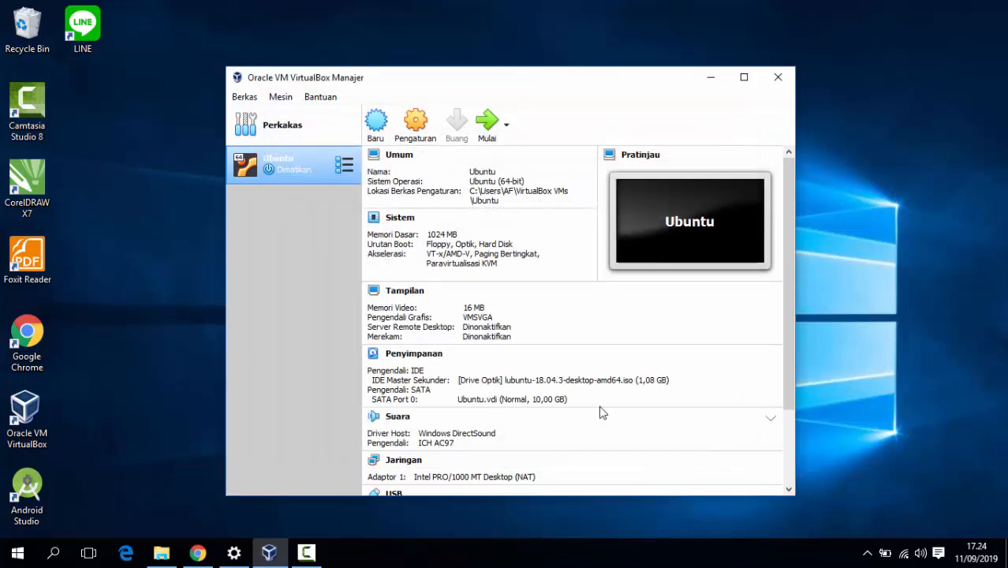
- Start the Ubuntu VM, keep English as the boot language, and boot Install Lubuntu
click(486, 123)
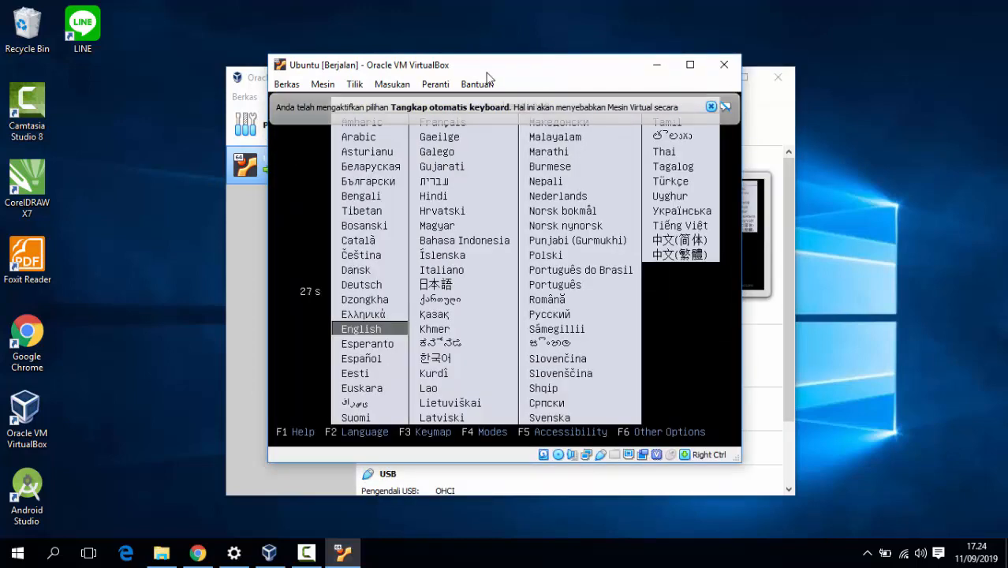
key(Up)
key(Down)
key(Return)
key(Down)
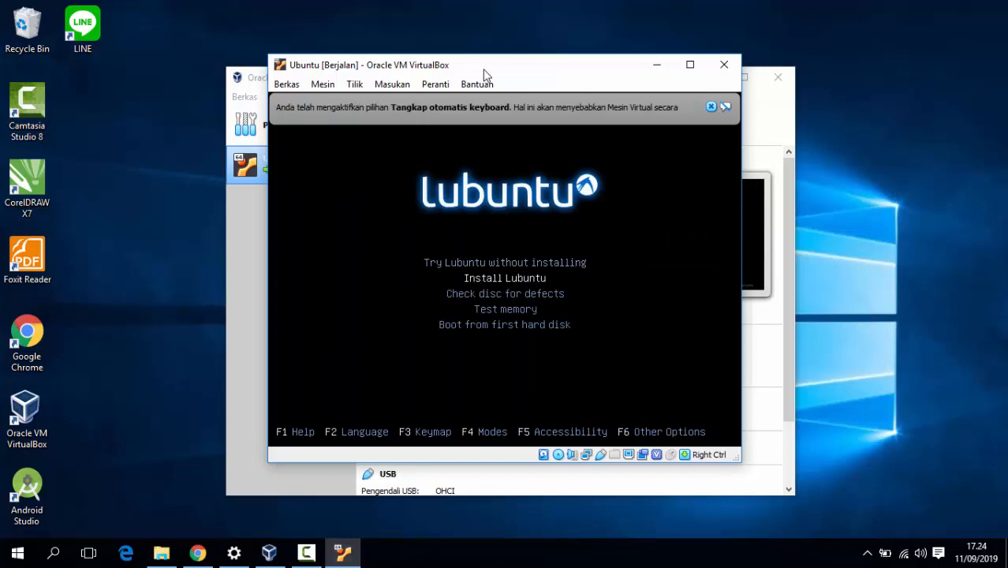
key(Return)
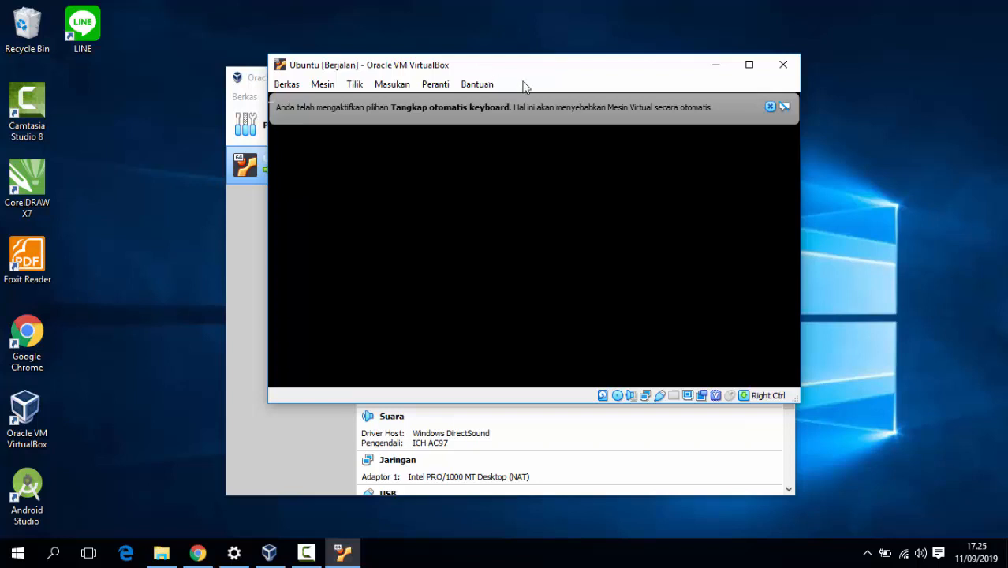
- Dismiss the keyboard-capture and mouse-integration notices over the Lubuntu installer
click(768, 107)
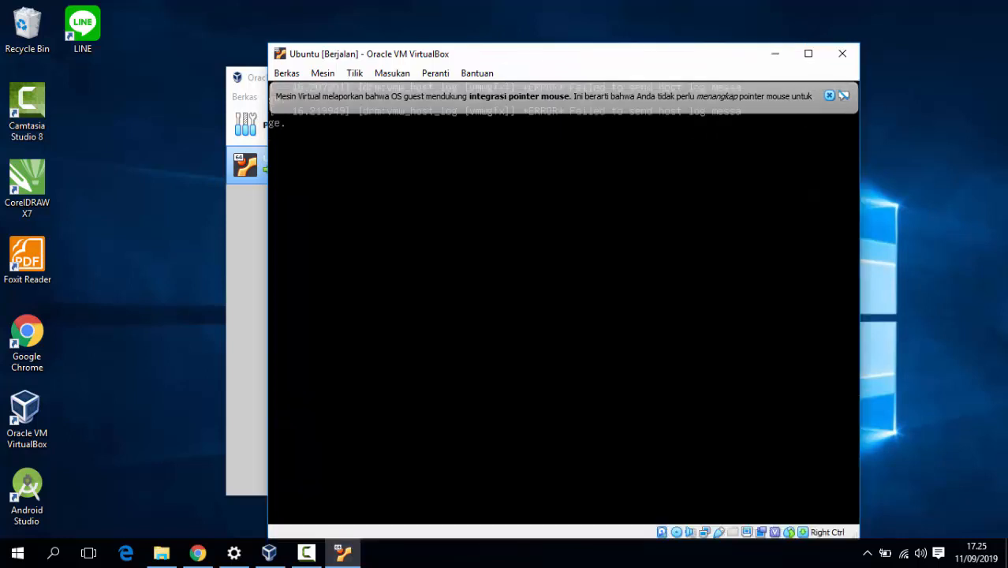
click(829, 96)
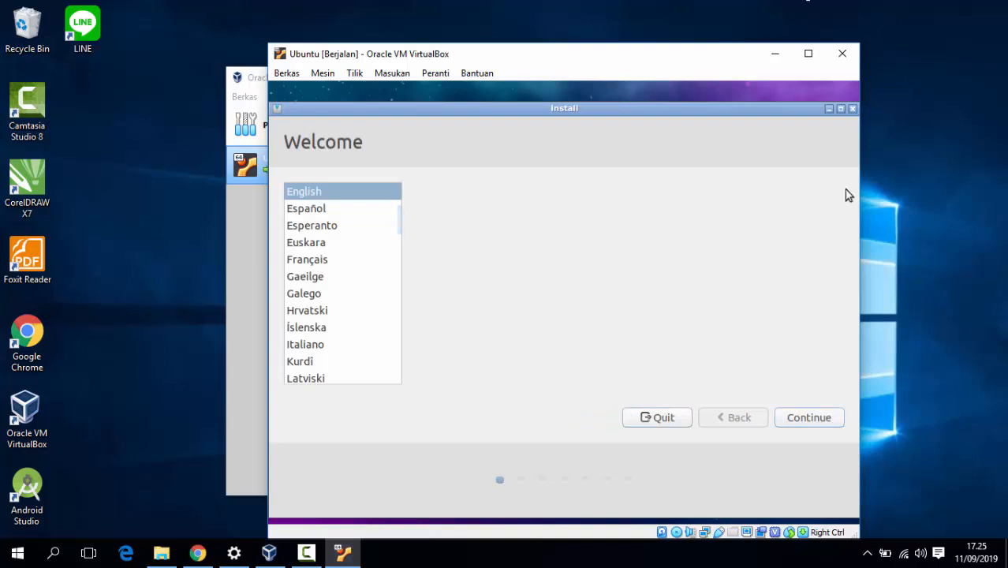
- Accept English on the Welcome page and the English (US) keyboard layout
click(824, 419)
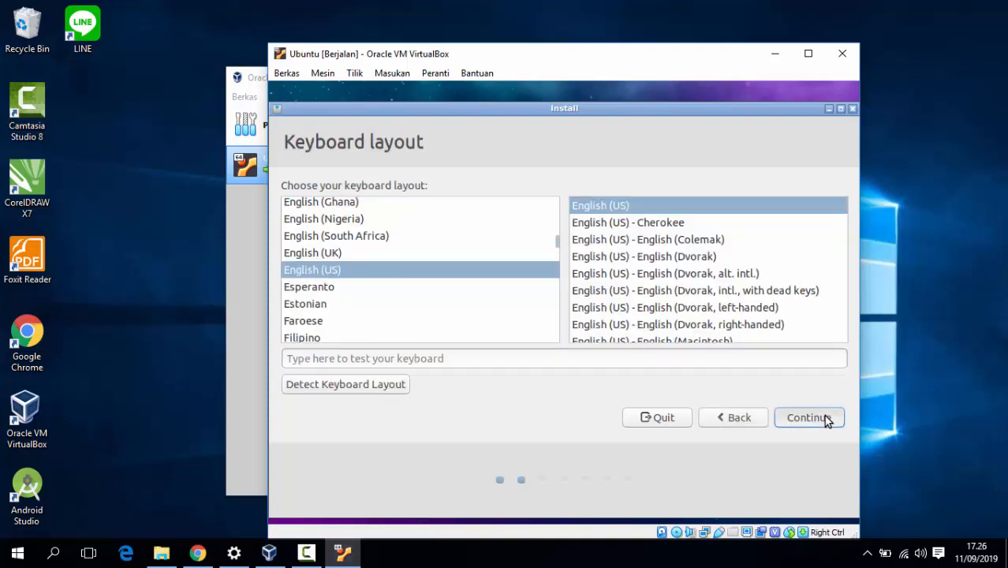
click(823, 416)
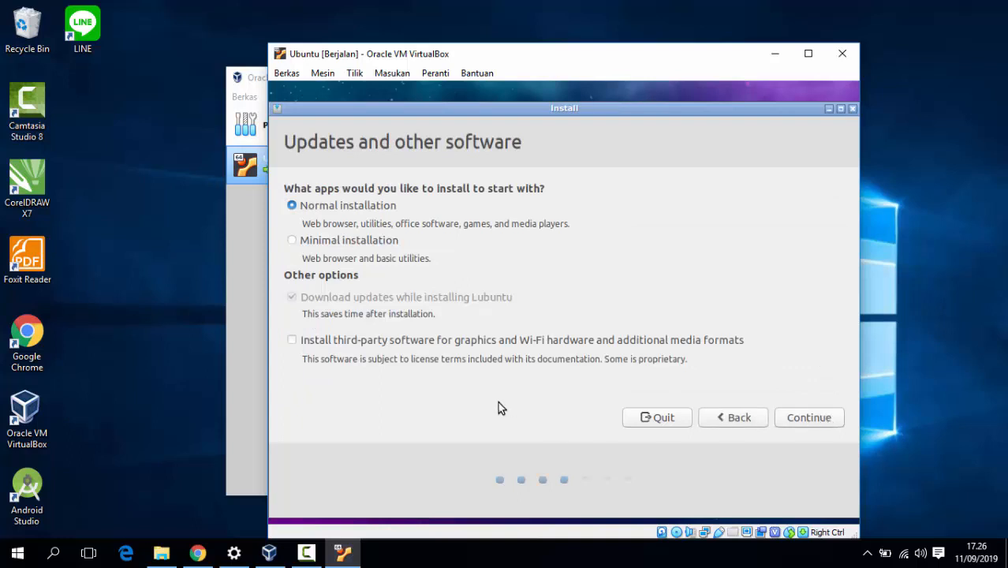
- Keep Normal installation instead of Minimal and choose 'Something else' for manual partitioning
click(301, 240)
click(817, 425)
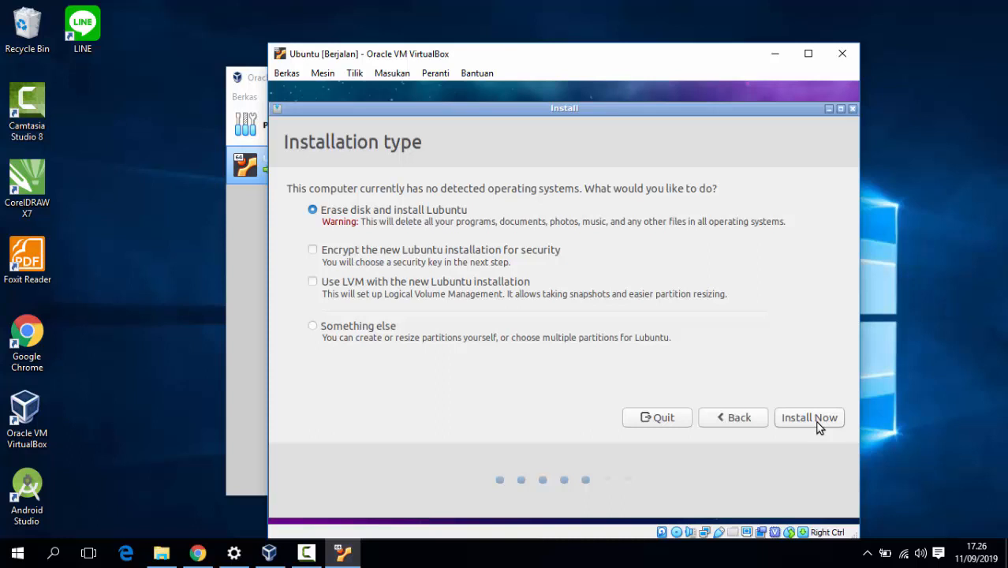
click(750, 423)
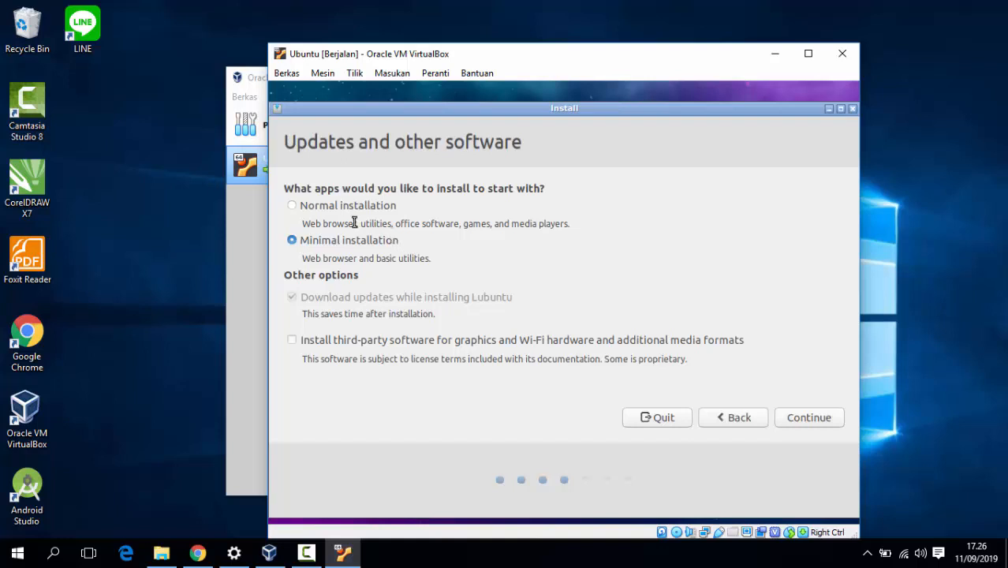
click(293, 208)
click(811, 418)
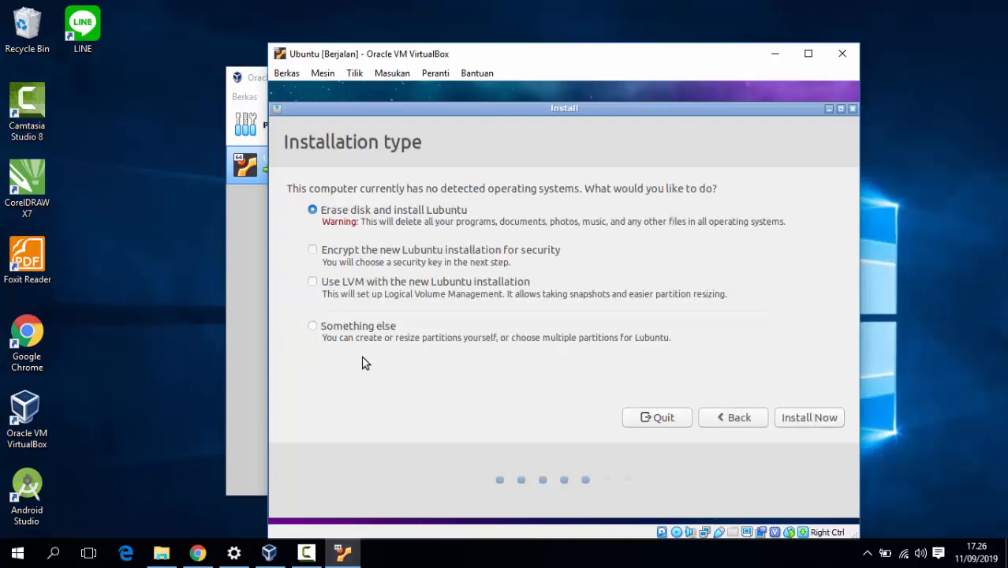
click(315, 329)
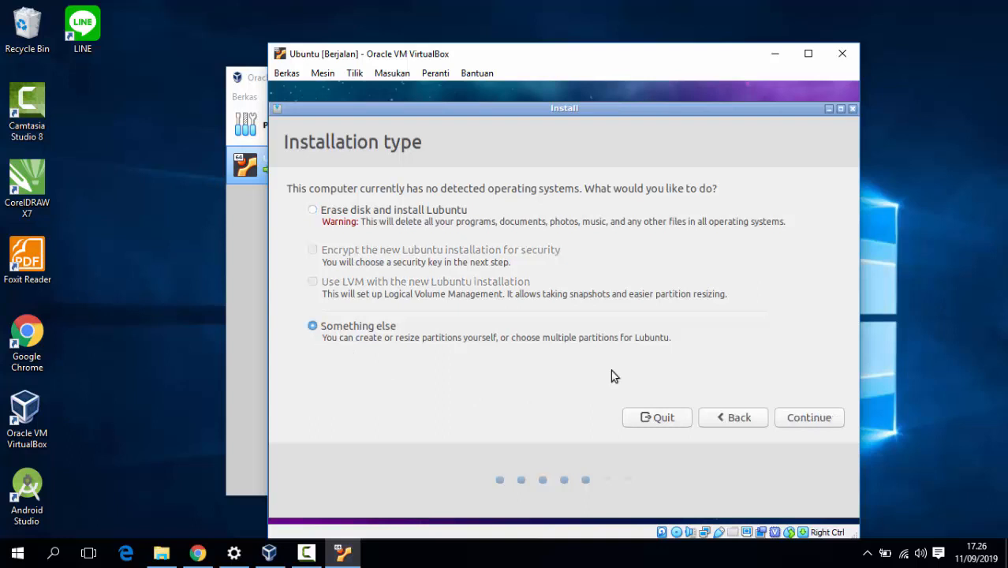
click(804, 418)
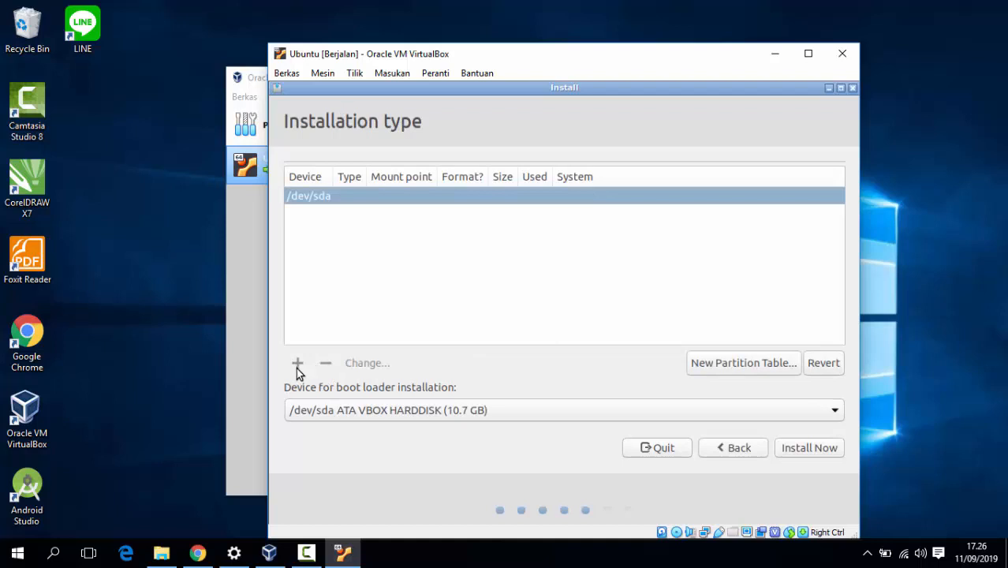
- Create a new partition table on /dev/sda and a 6737 MB ext4 partition mounted at /
click(727, 364)
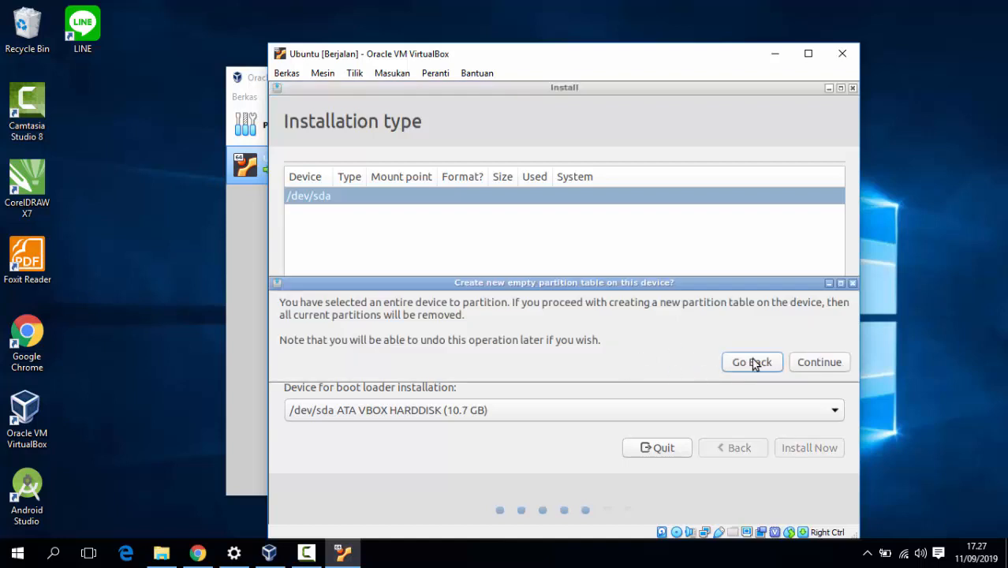
click(809, 366)
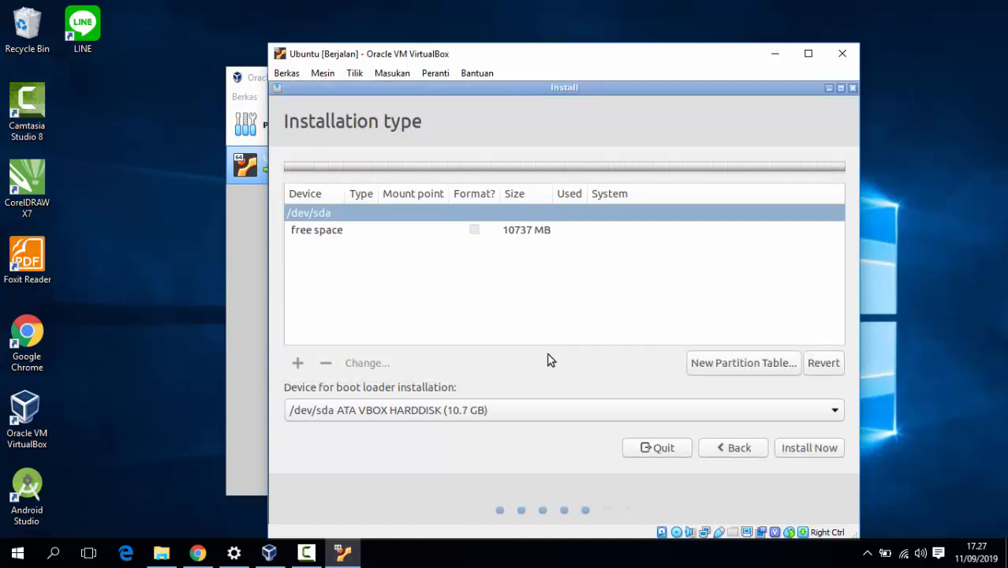
click(435, 247)
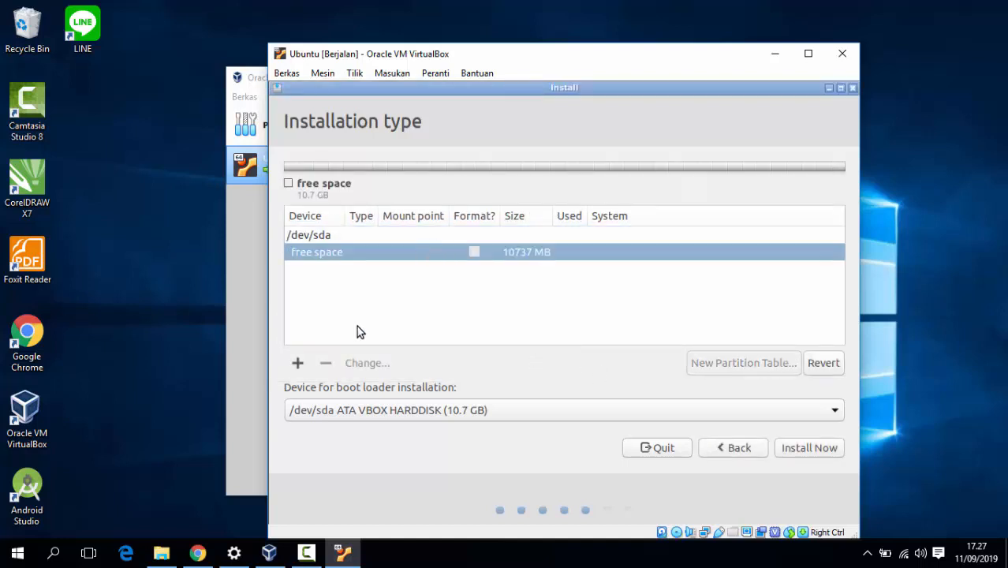
click(297, 363)
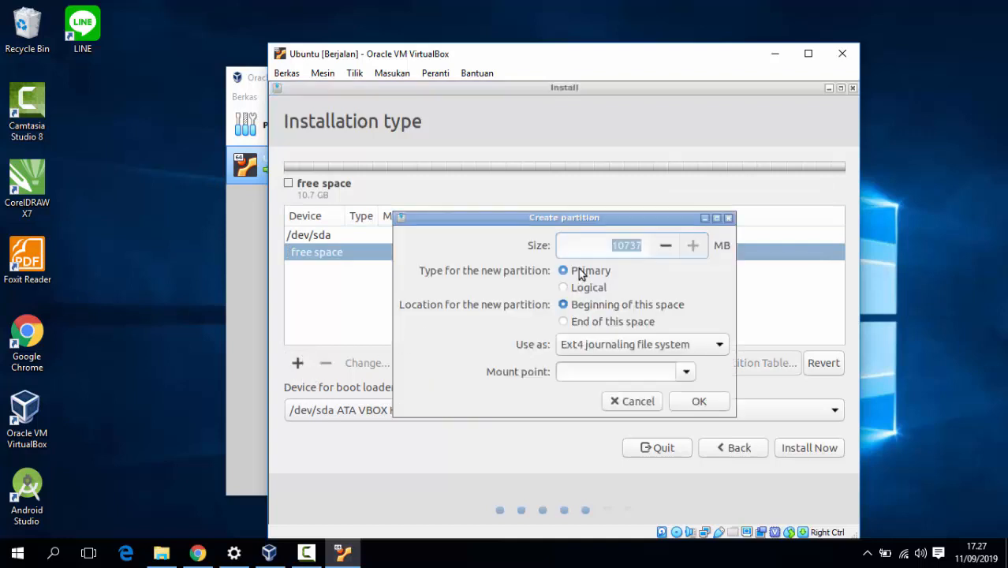
click(625, 247)
key(BackSpace)
key(BackSpace)
text(6)
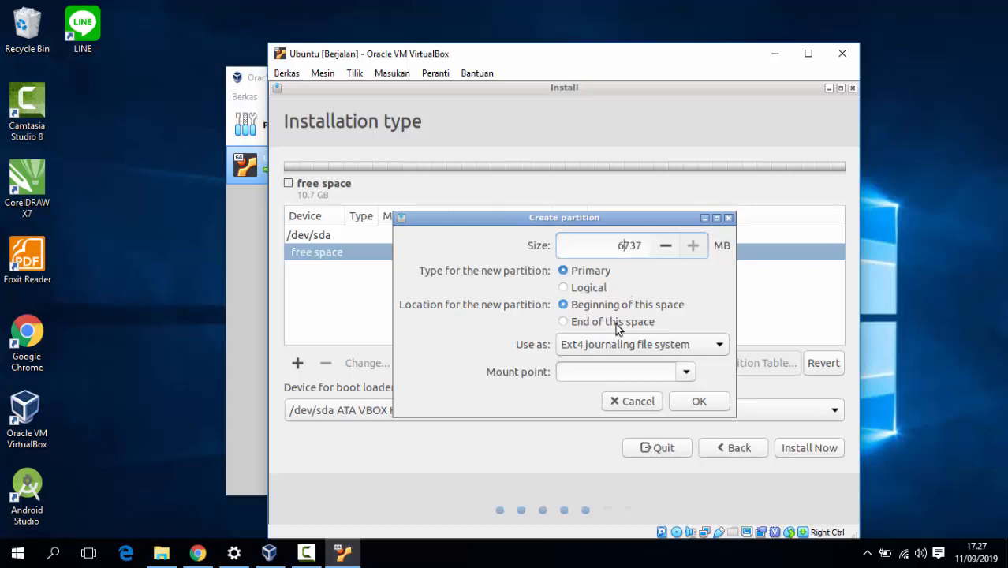
click(682, 377)
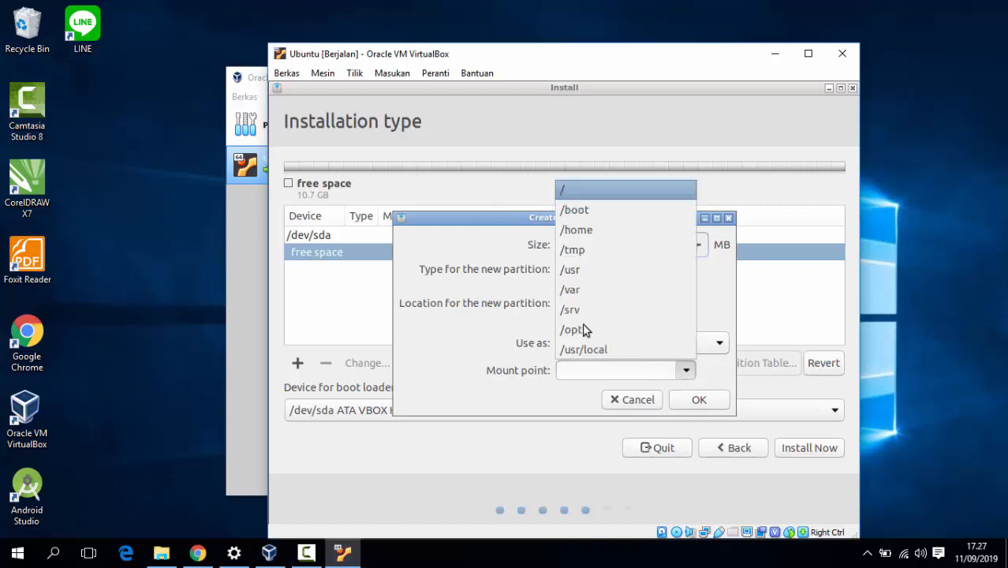
click(593, 192)
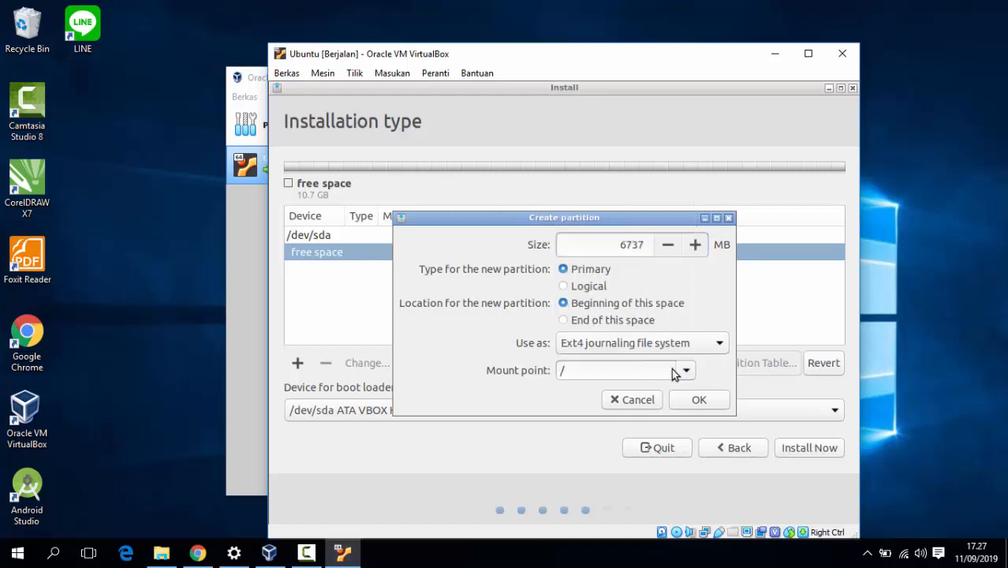
click(699, 400)
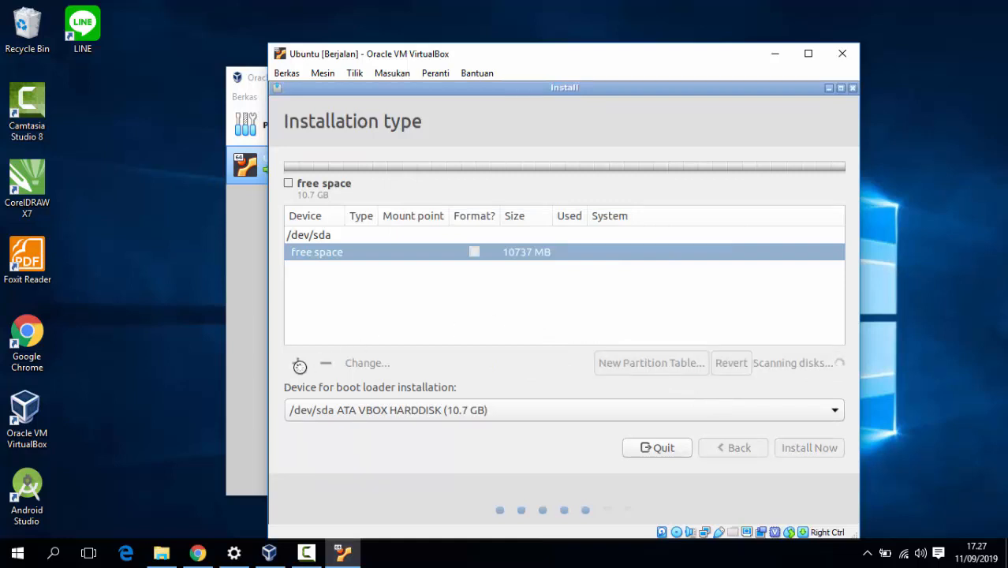
- Create a 2000 MB ext4 partition mounted at /home from the remaining free space
click(471, 254)
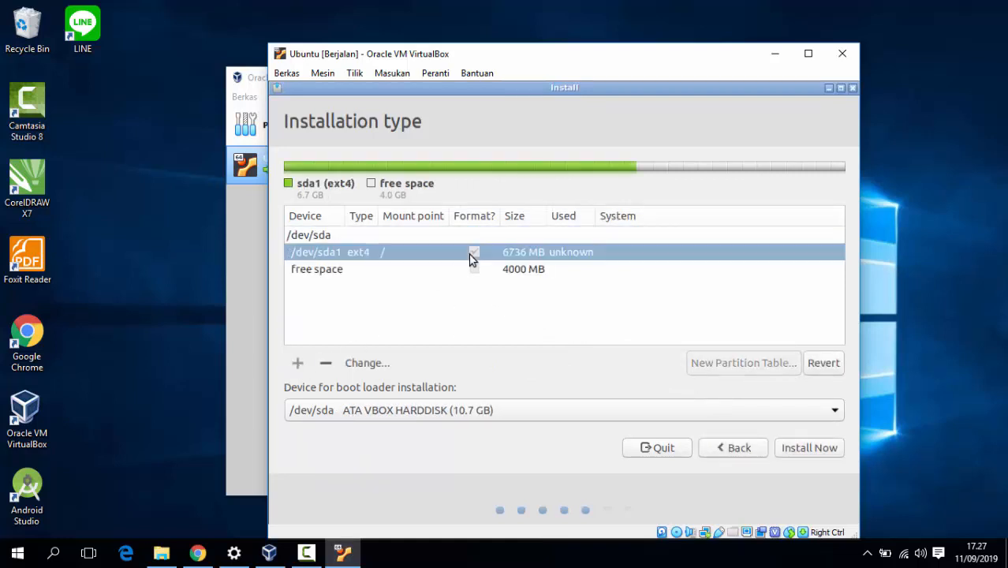
click(471, 270)
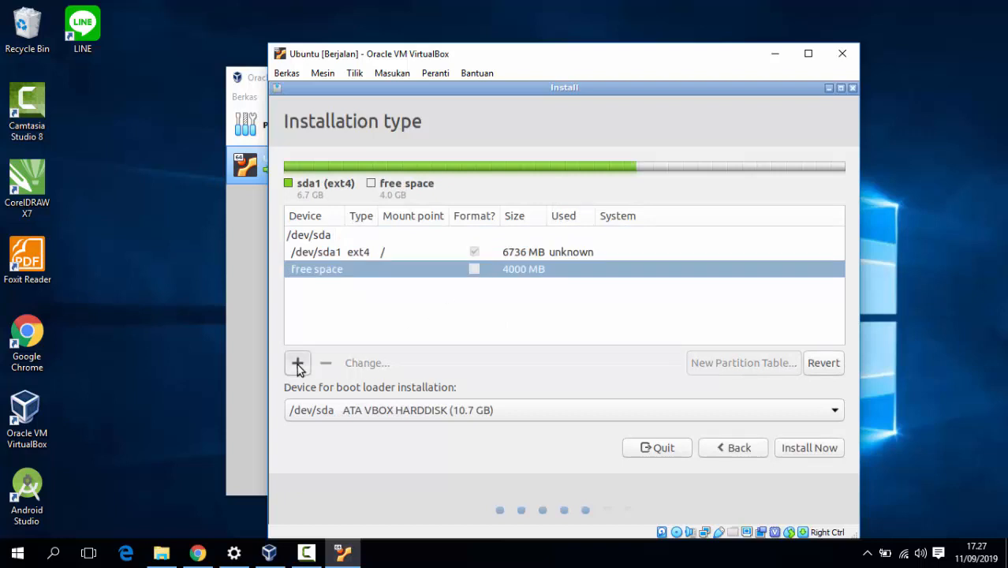
click(298, 362)
click(625, 247)
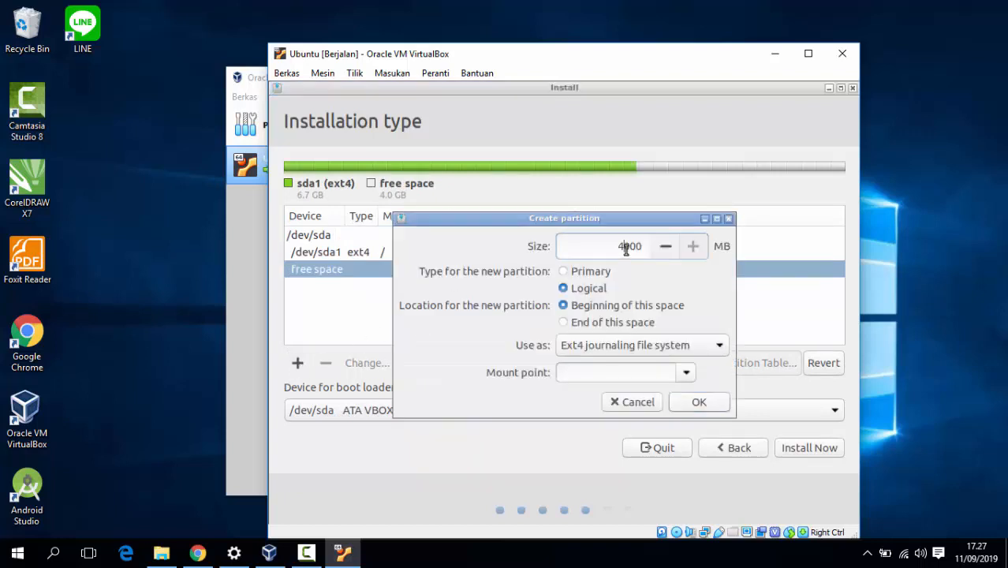
key(BackSpace)
text(2)
click(691, 377)
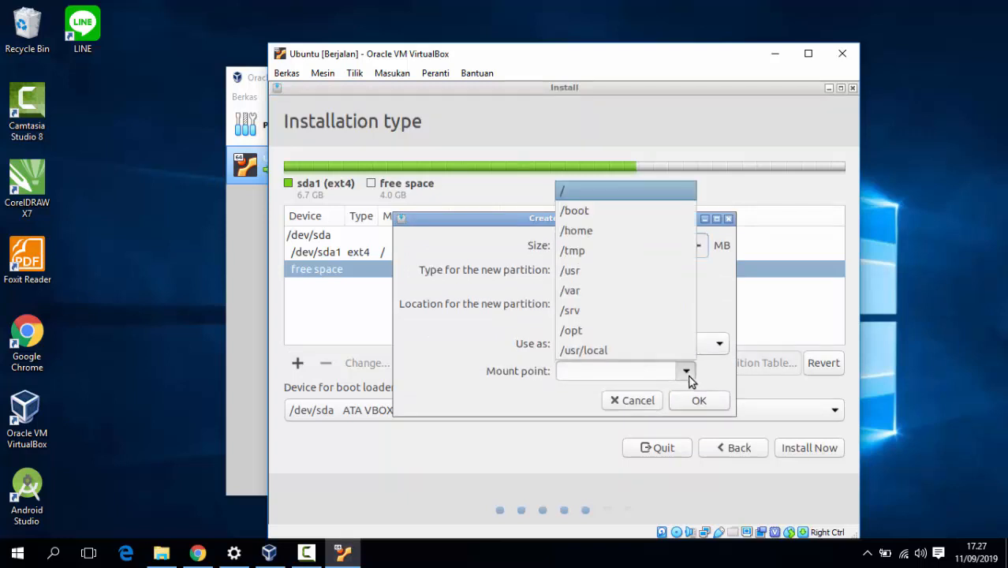
click(578, 230)
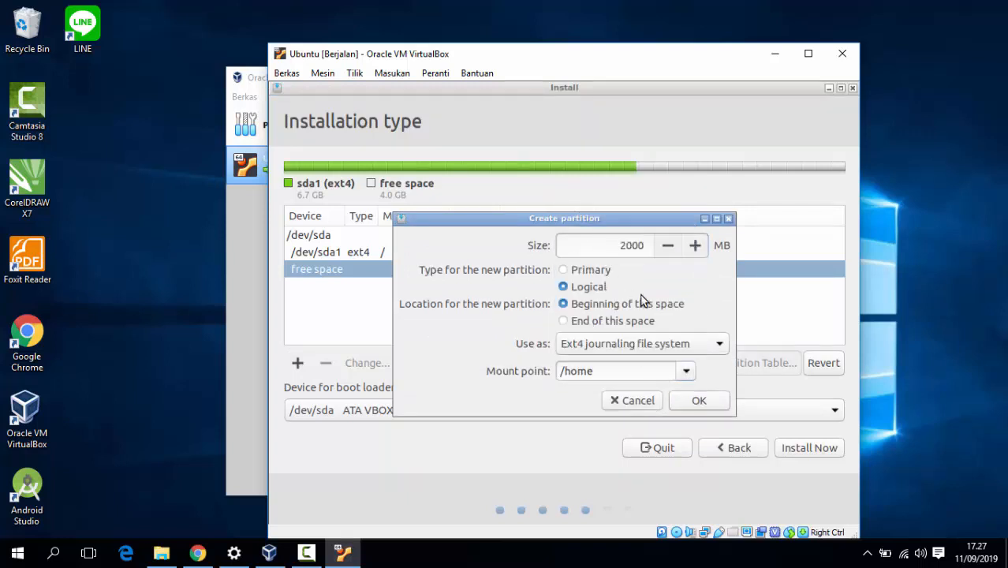
click(696, 401)
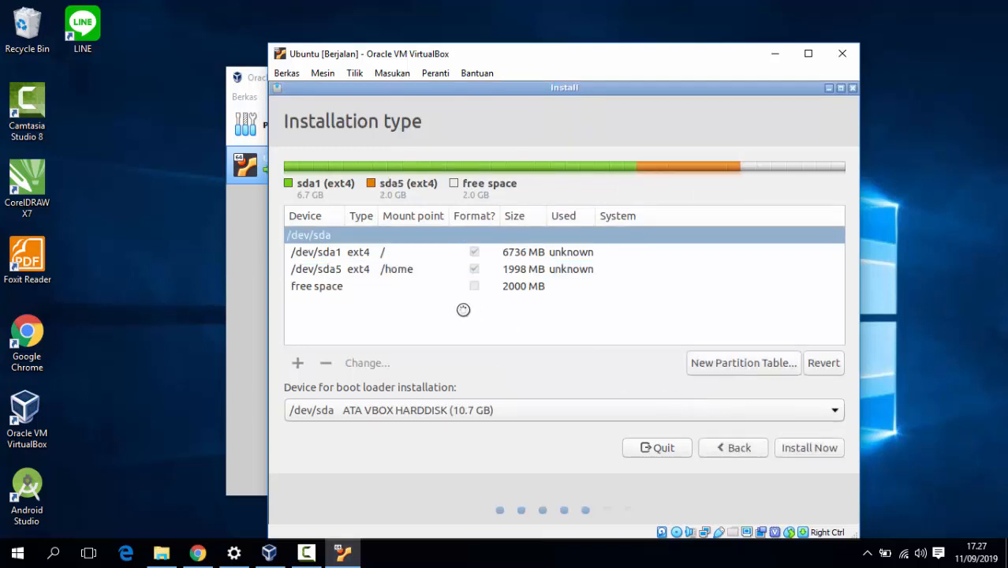
- Turn the last 2000 MB of free space into a swap area partition
click(489, 286)
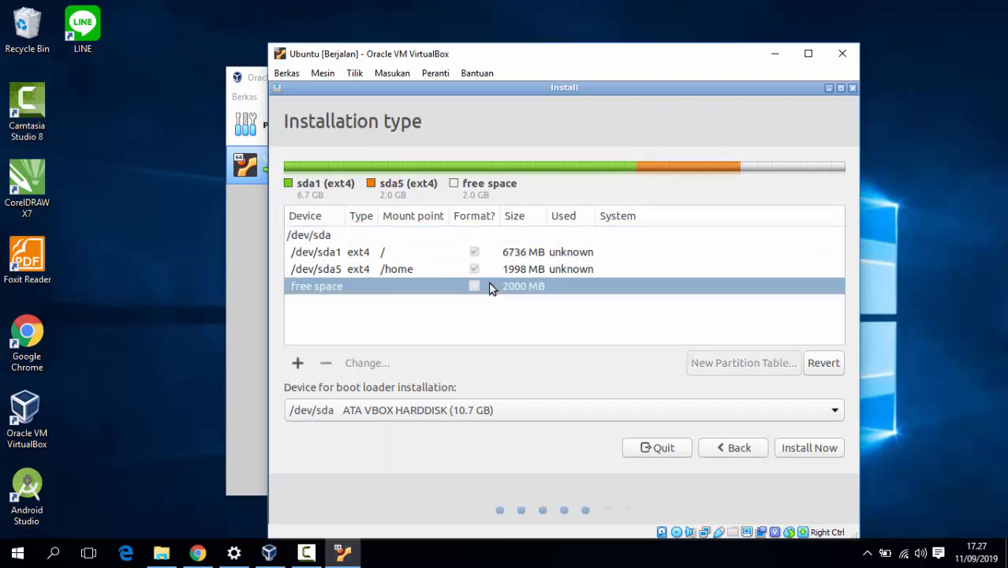
click(298, 365)
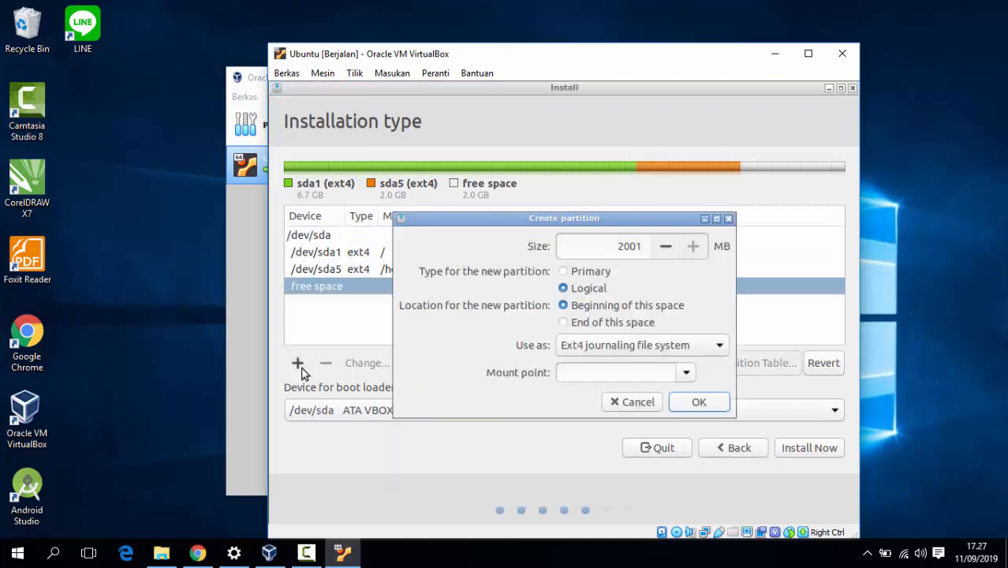
click(645, 348)
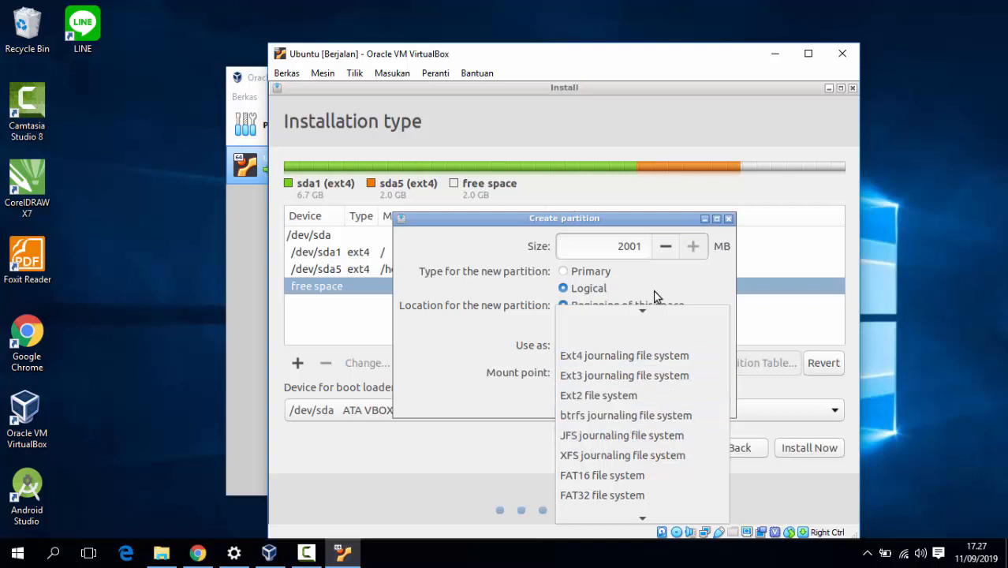
click(692, 307)
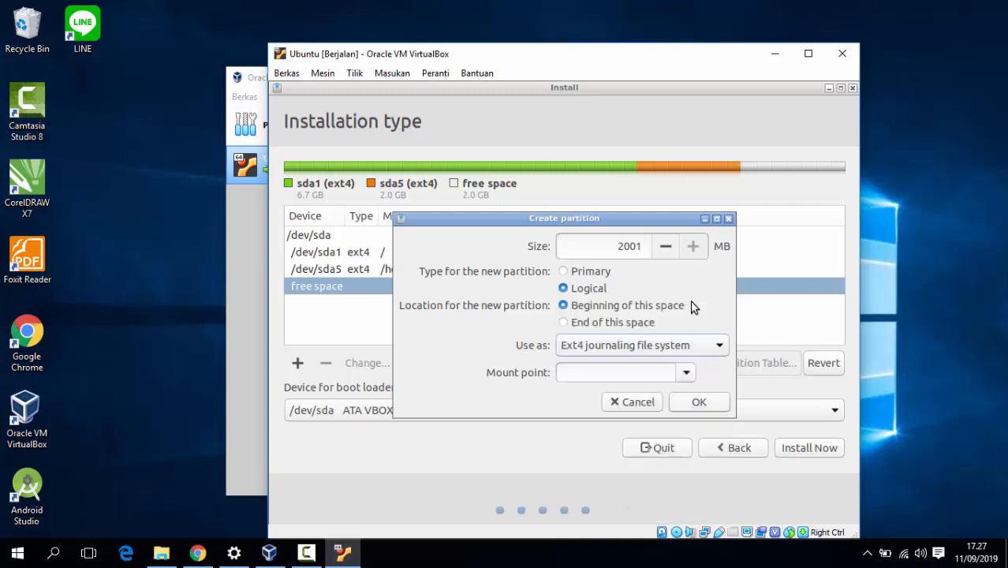
click(693, 346)
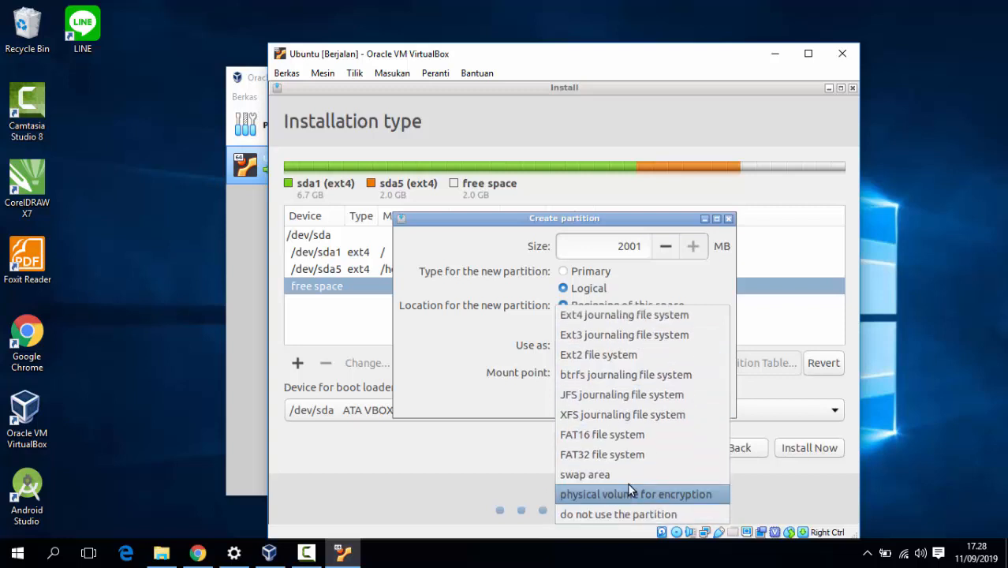
click(626, 475)
click(697, 376)
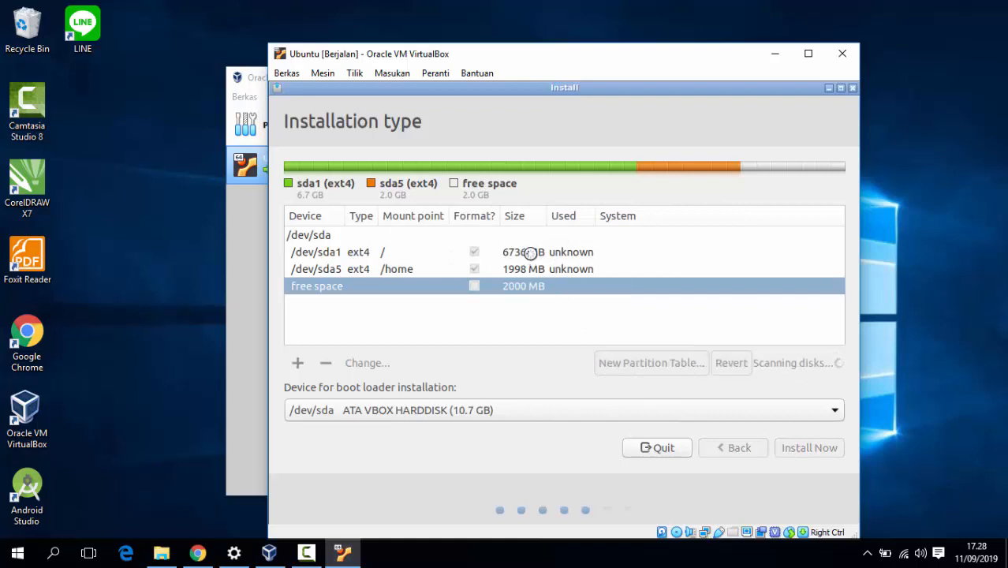
click(531, 253)
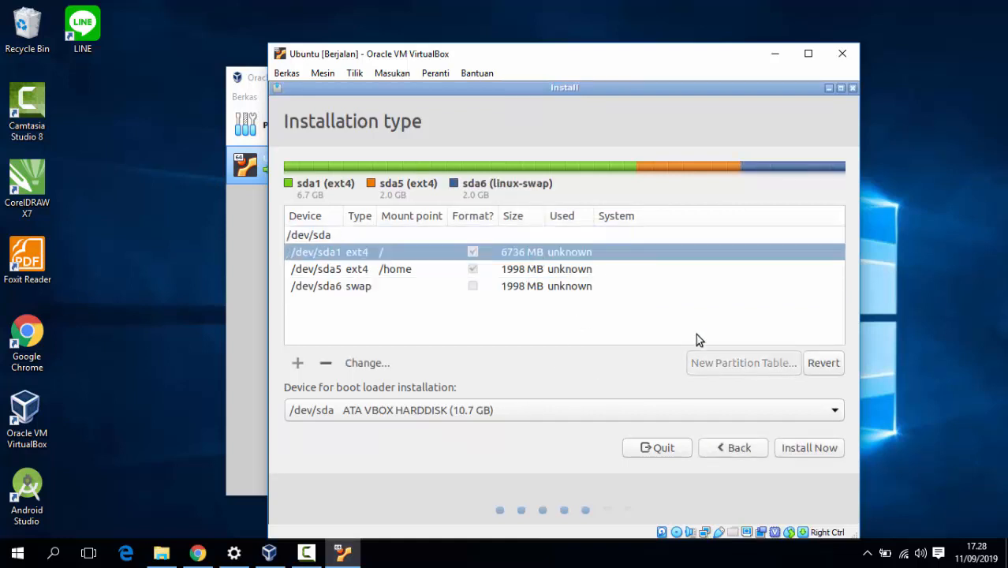
- Write the partition layout to disk and confirm Jakarta as the location
click(821, 449)
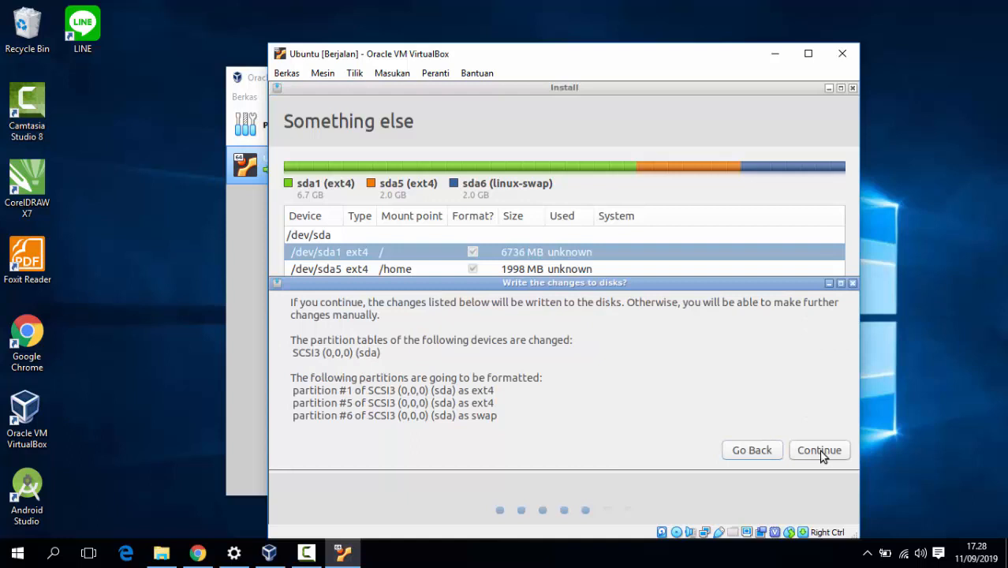
click(820, 454)
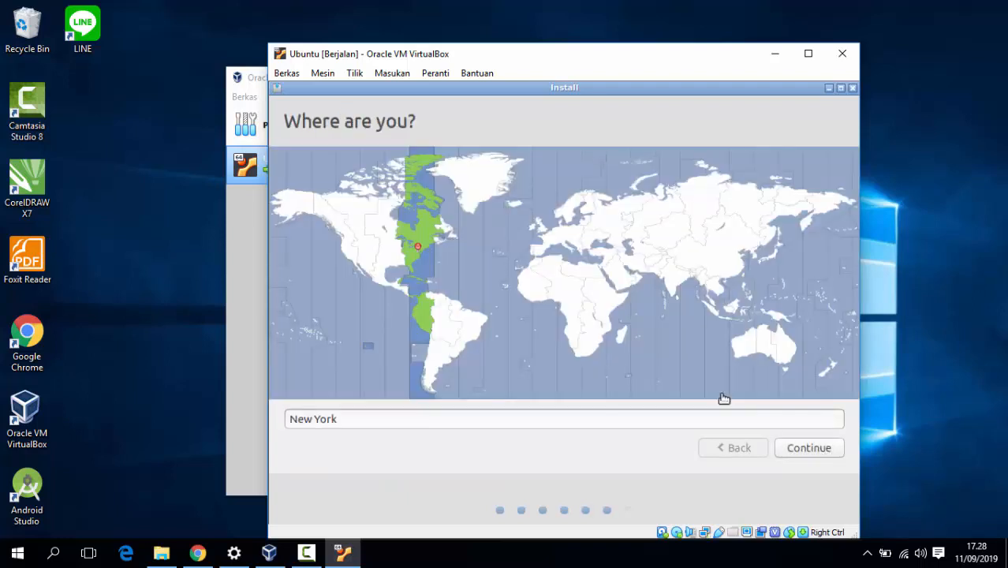
click(730, 318)
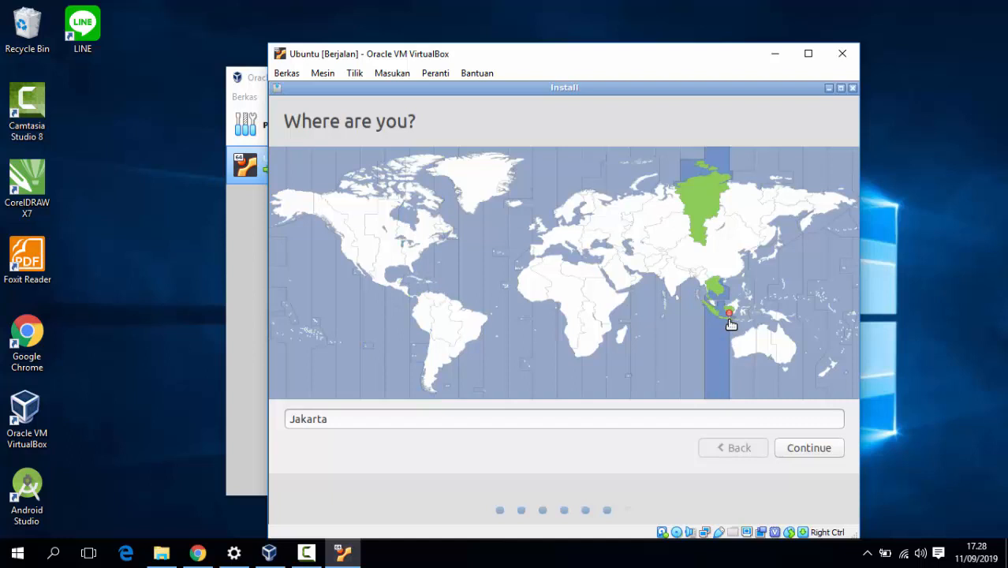
click(800, 449)
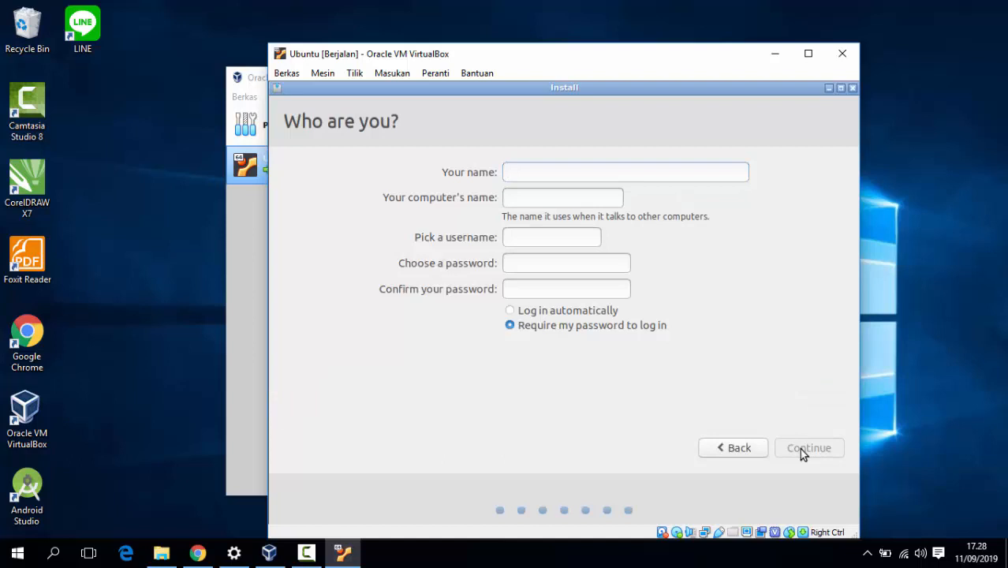
- Enter the user's name, change the computer name suffix to vb, and set and confirm the account password
text(fatihin)
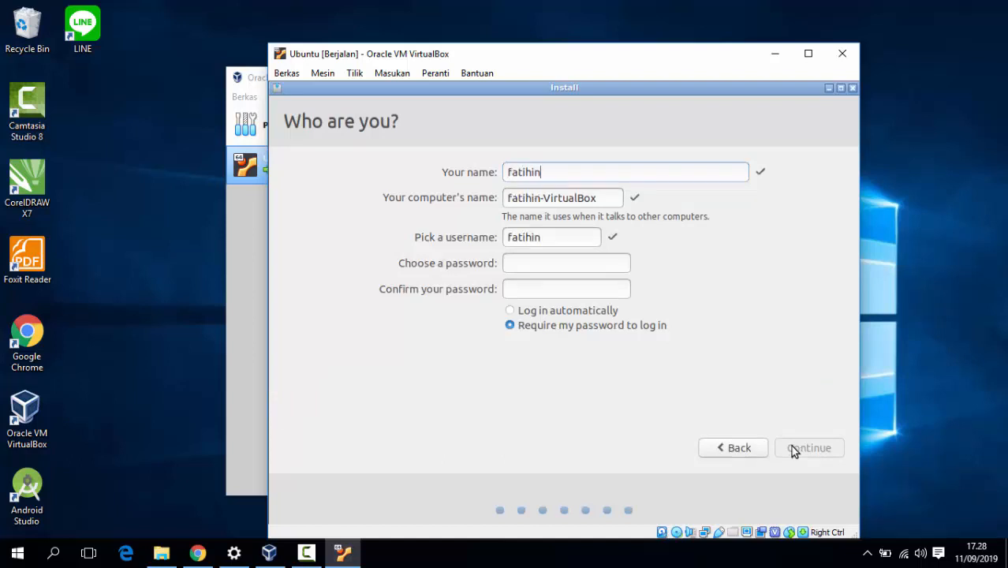
click(599, 196)
key(BackSpace)
key(BackSpace)
key(BackSpace)
key(BackSpace)
key(BackSpace)
key(BackSpace)
key(BackSpace)
key(BackSpace)
key(BackSpace)
key(BackSpace)
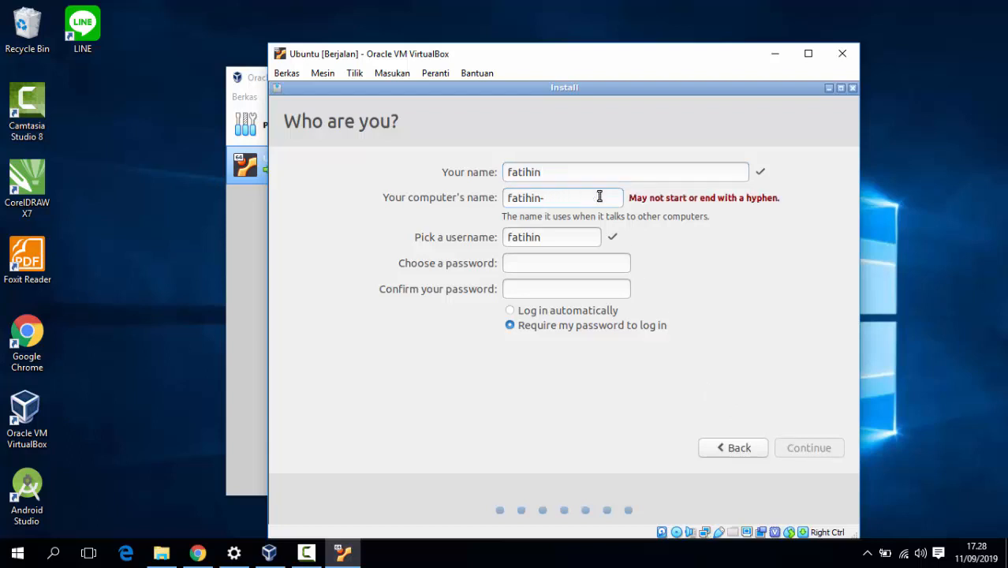
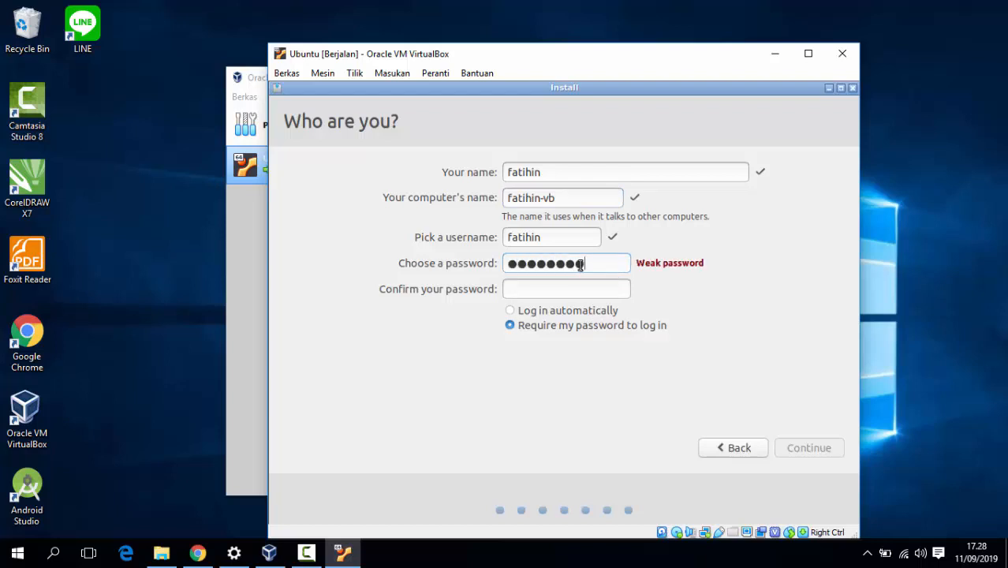
key(Tab)
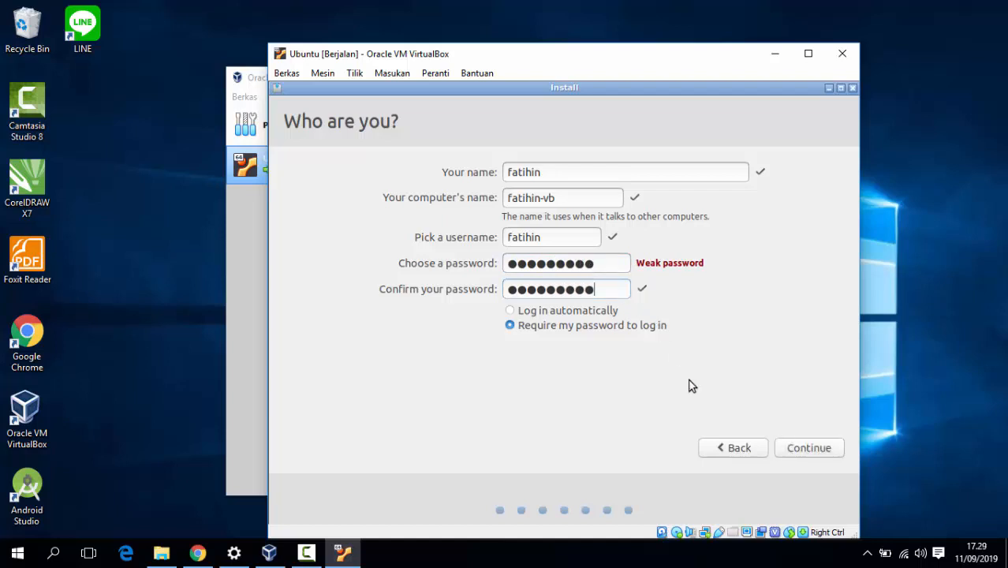
click(807, 448)
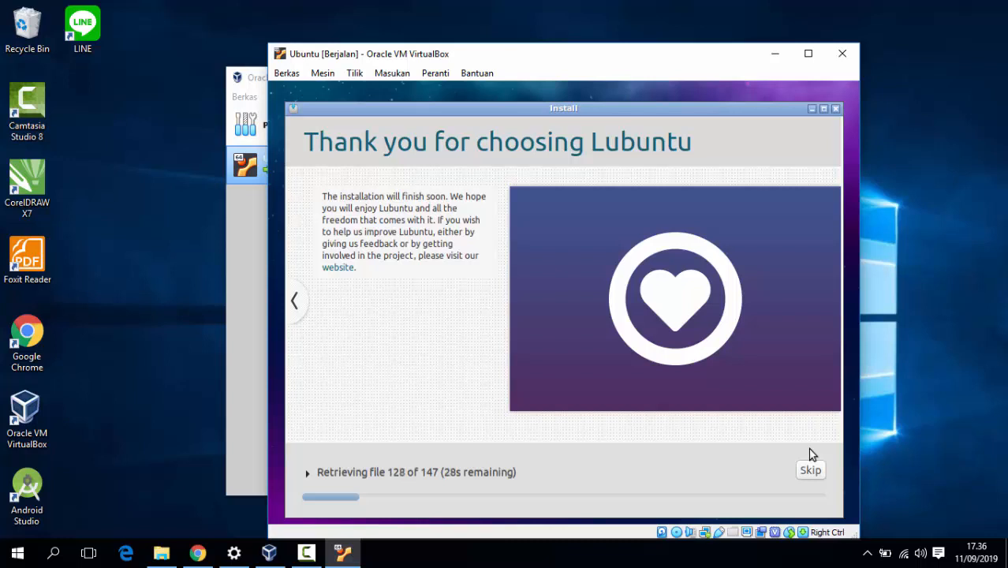
- Lower the host volume while the Lubuntu installation runs to completion
click(902, 387)
key(XF86AudioLowerVolume)
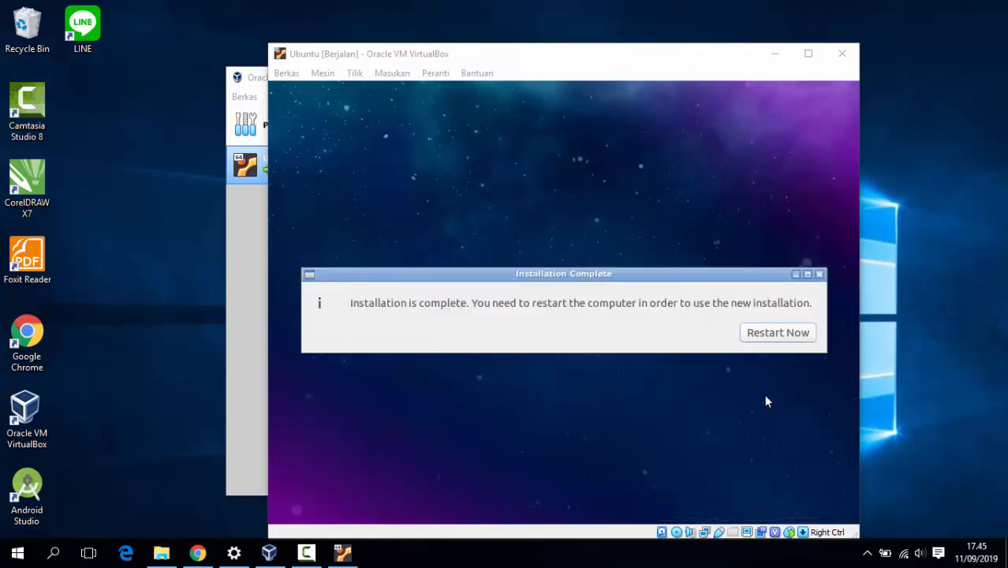
- Choose Restart Now to reboot the VM into the freshly installed Lubuntu
click(771, 339)
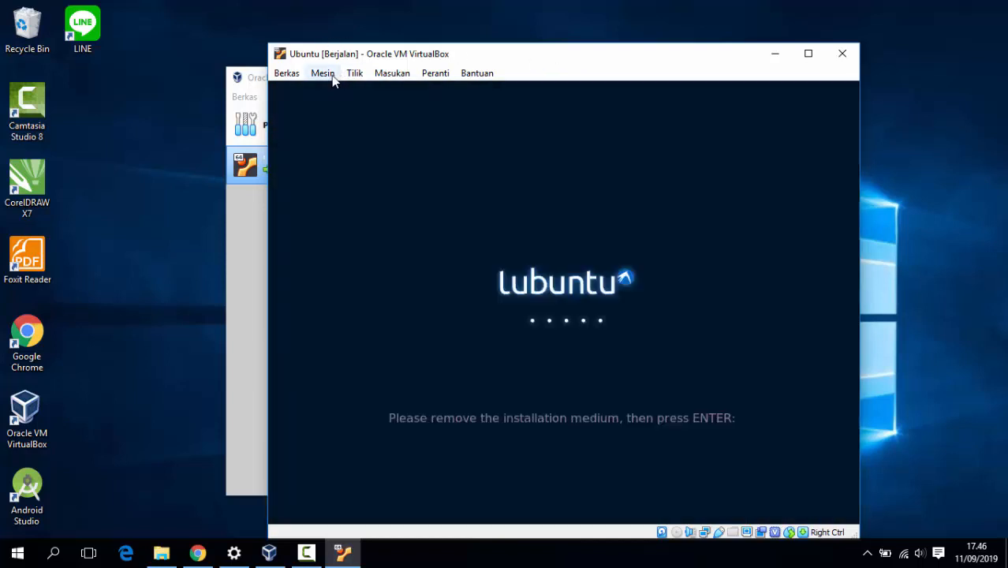
click(332, 75)
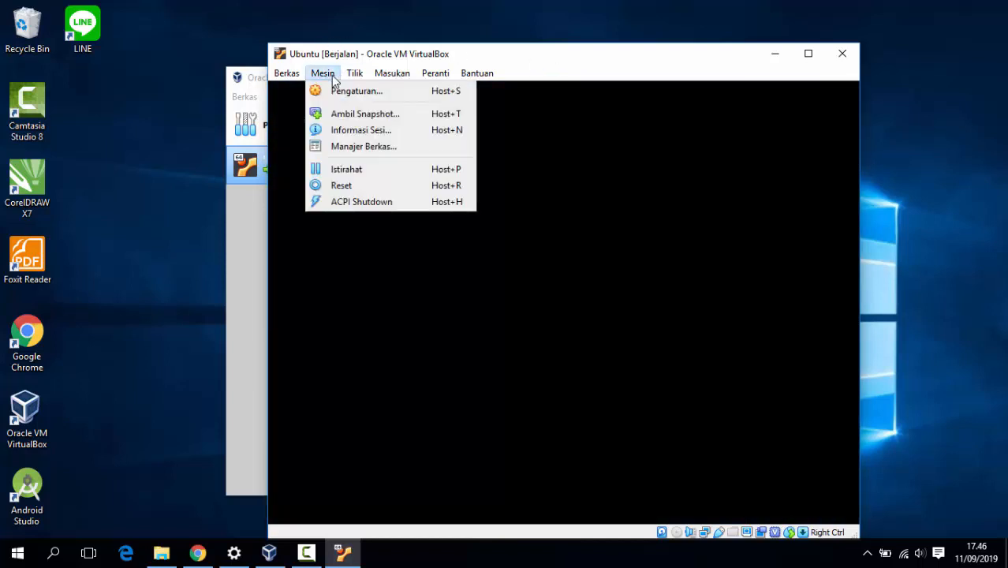
click(341, 93)
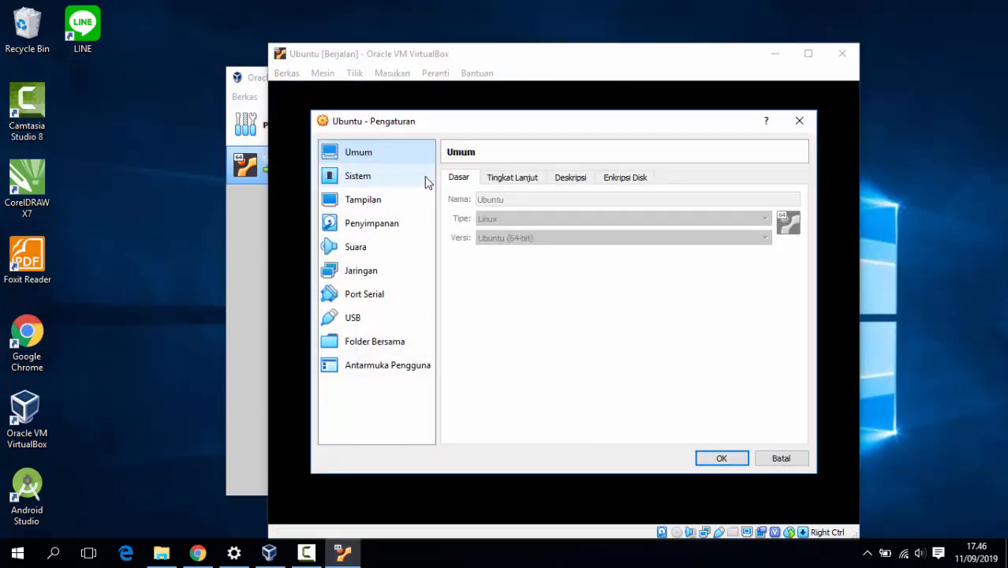
click(385, 225)
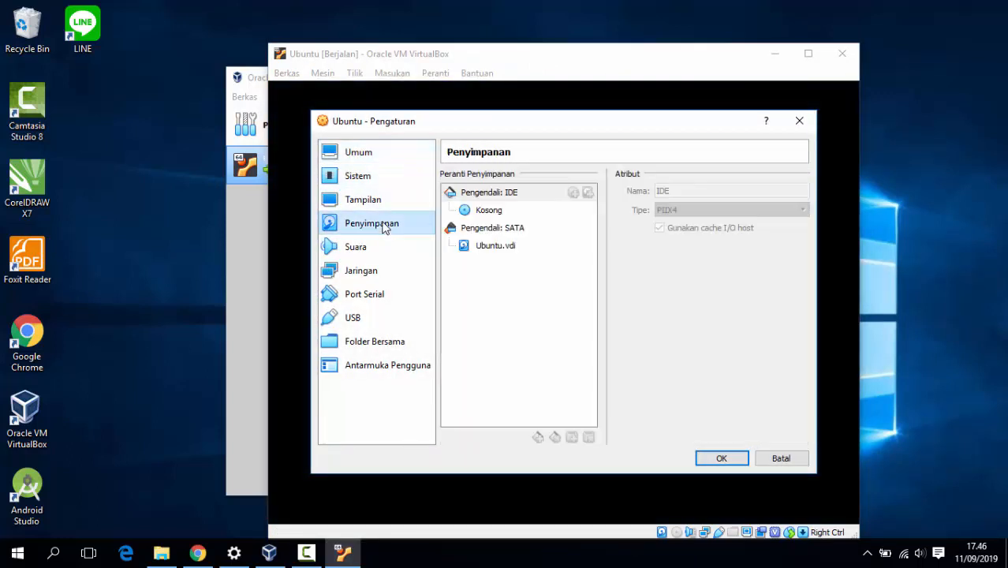
click(499, 211)
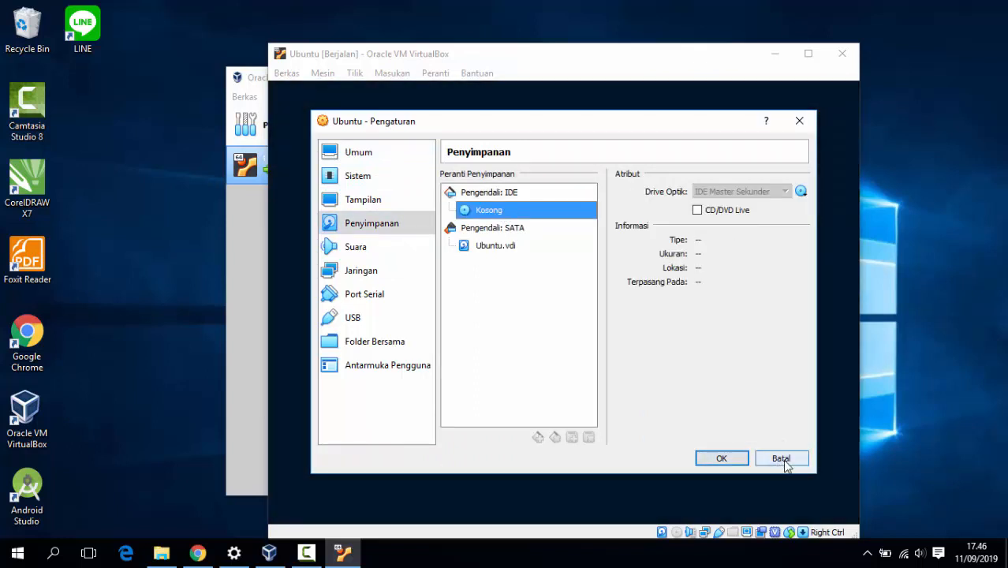
click(776, 458)
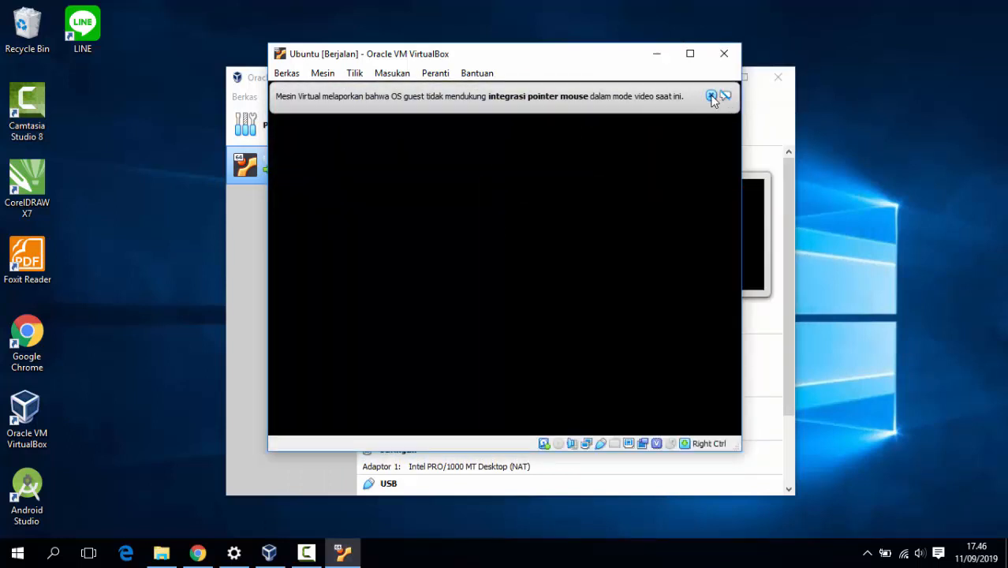
- Dismiss the VirtualBox mouse pointer integration notice while Lubuntu boots to its login screen
click(711, 95)
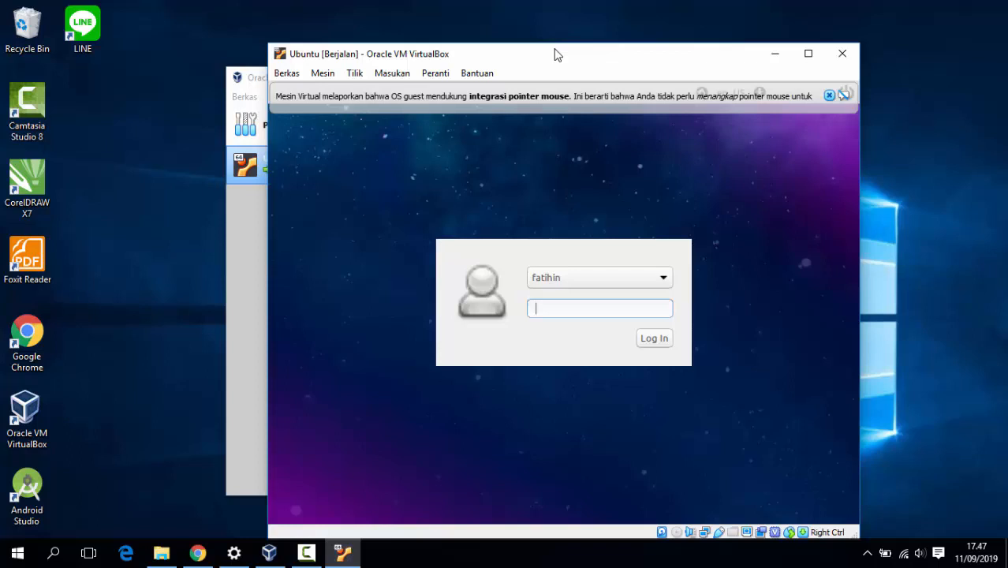
- Log in to Lubuntu with the new account's password and dismiss the pointer integration notice
text(•••••••••)
click(663, 341)
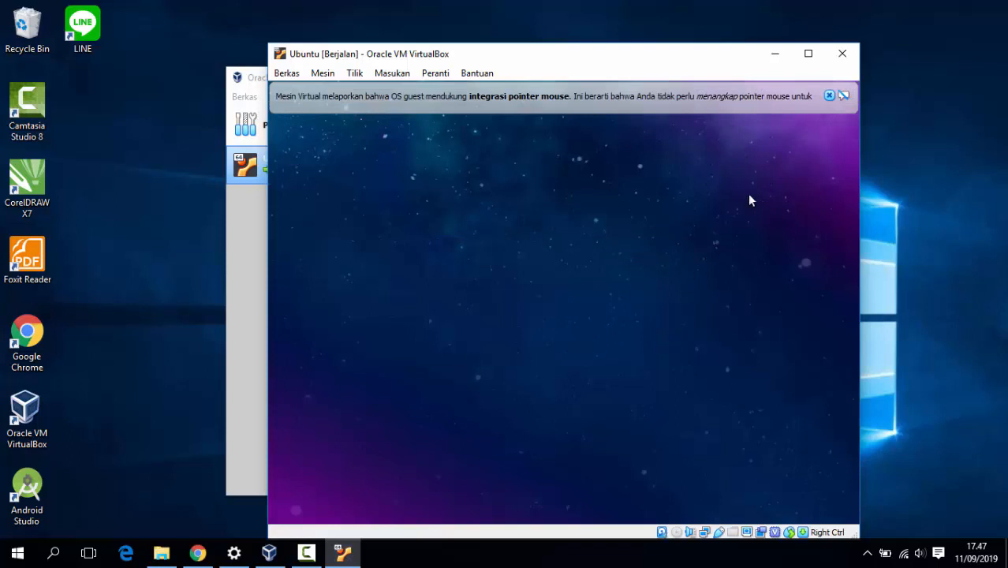
click(829, 95)
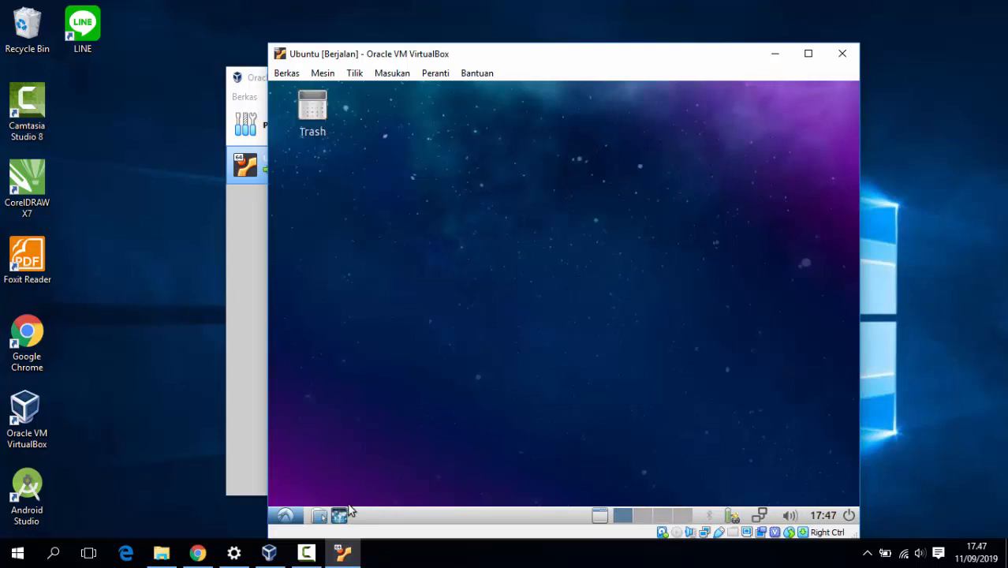
- Shut down the Lubuntu guest via the start menu's Logout dialog
click(292, 515)
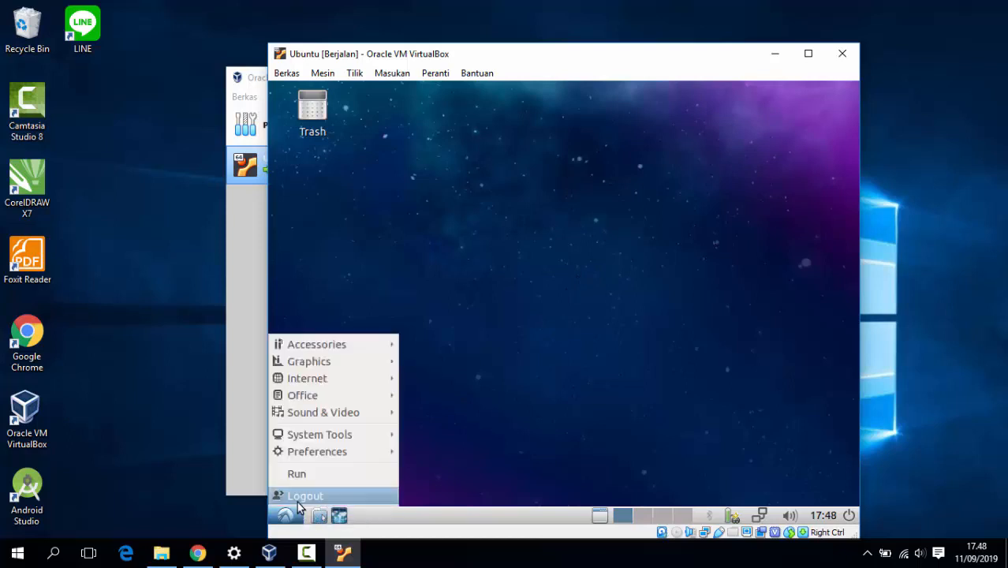
click(292, 516)
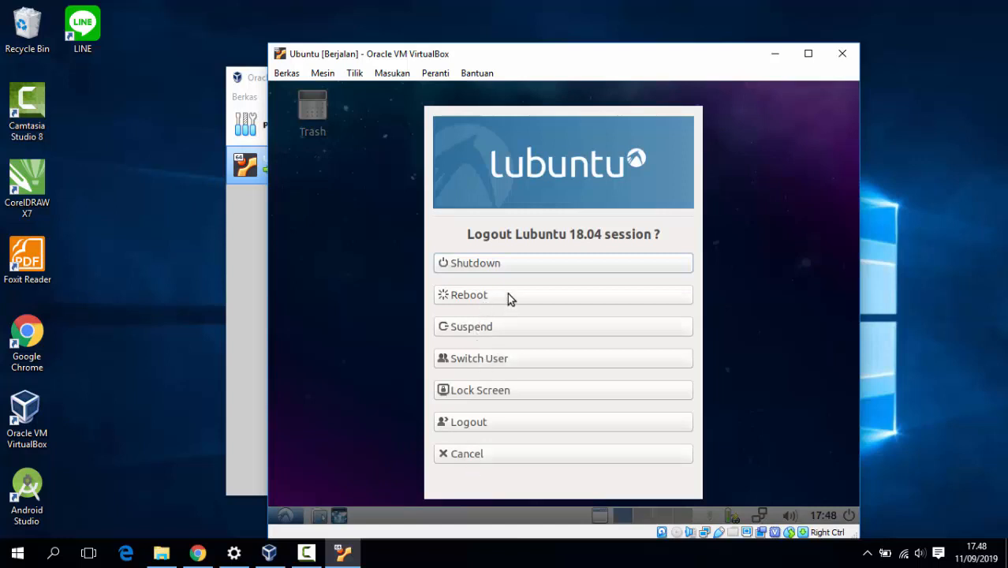
click(496, 268)
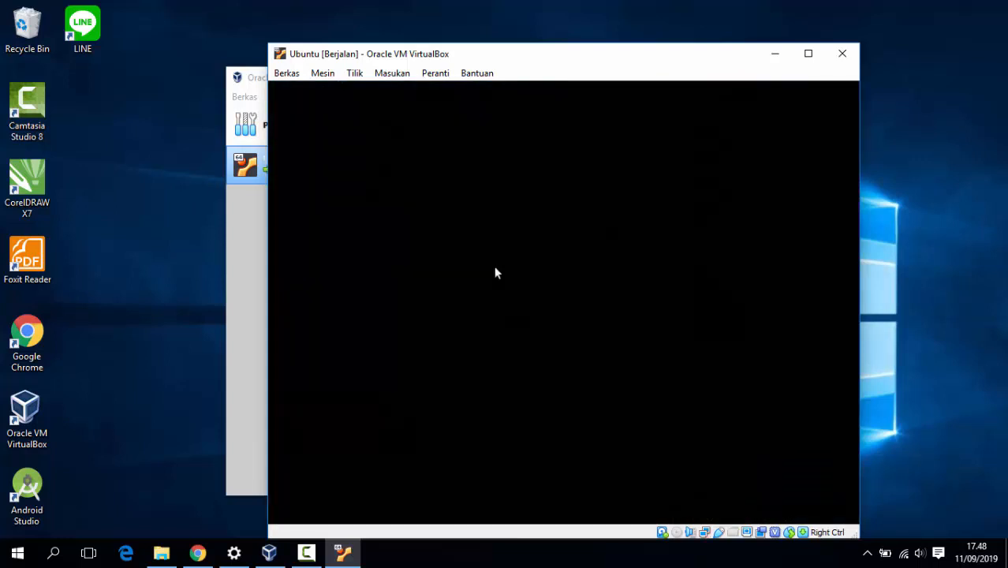